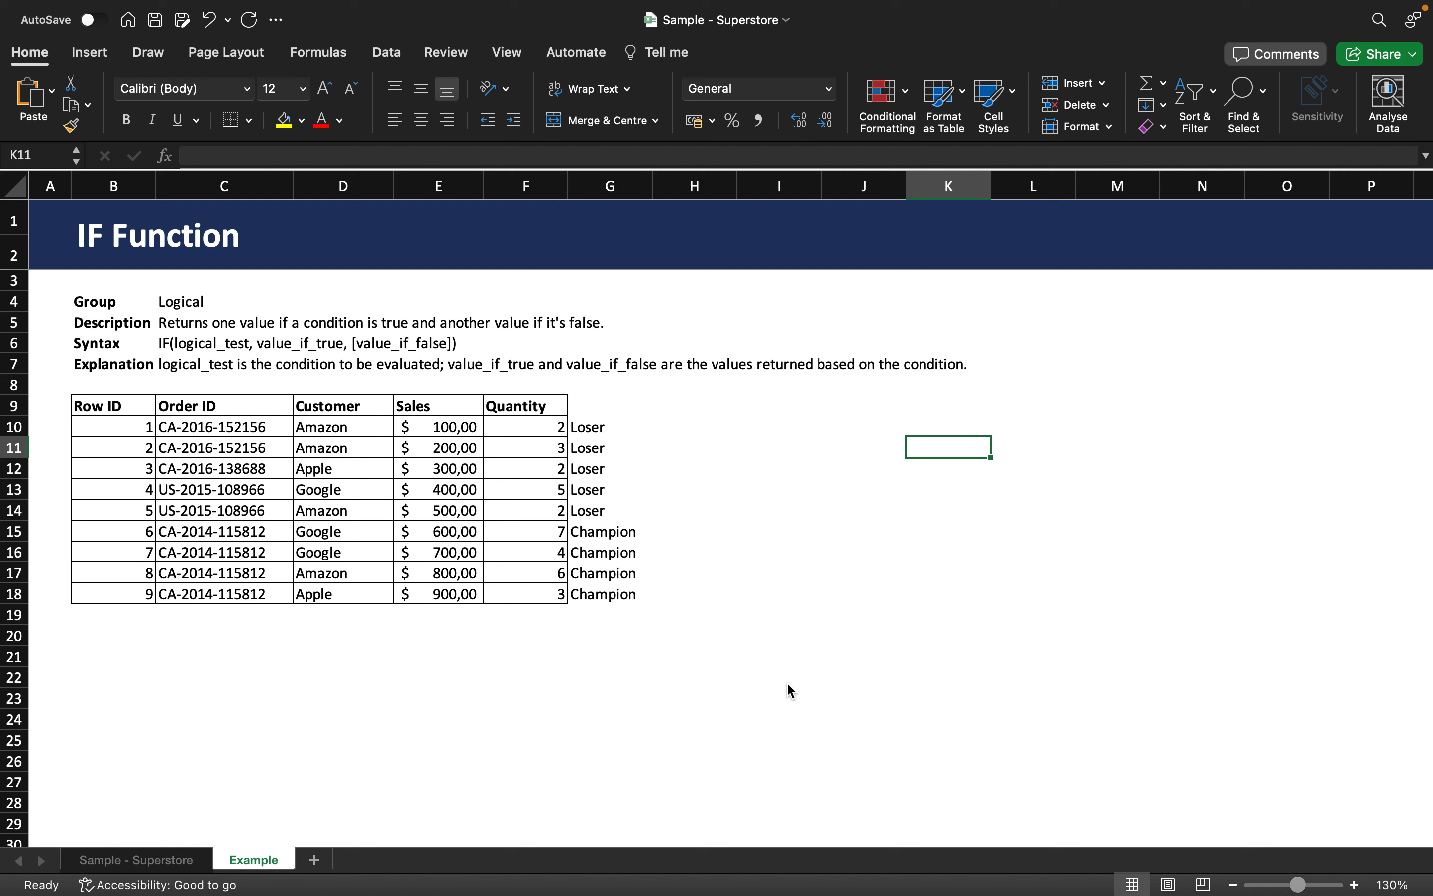
- Examine the IF formula in G10, including its logical test on the Sales range E10:E18
left_click(126, 307)
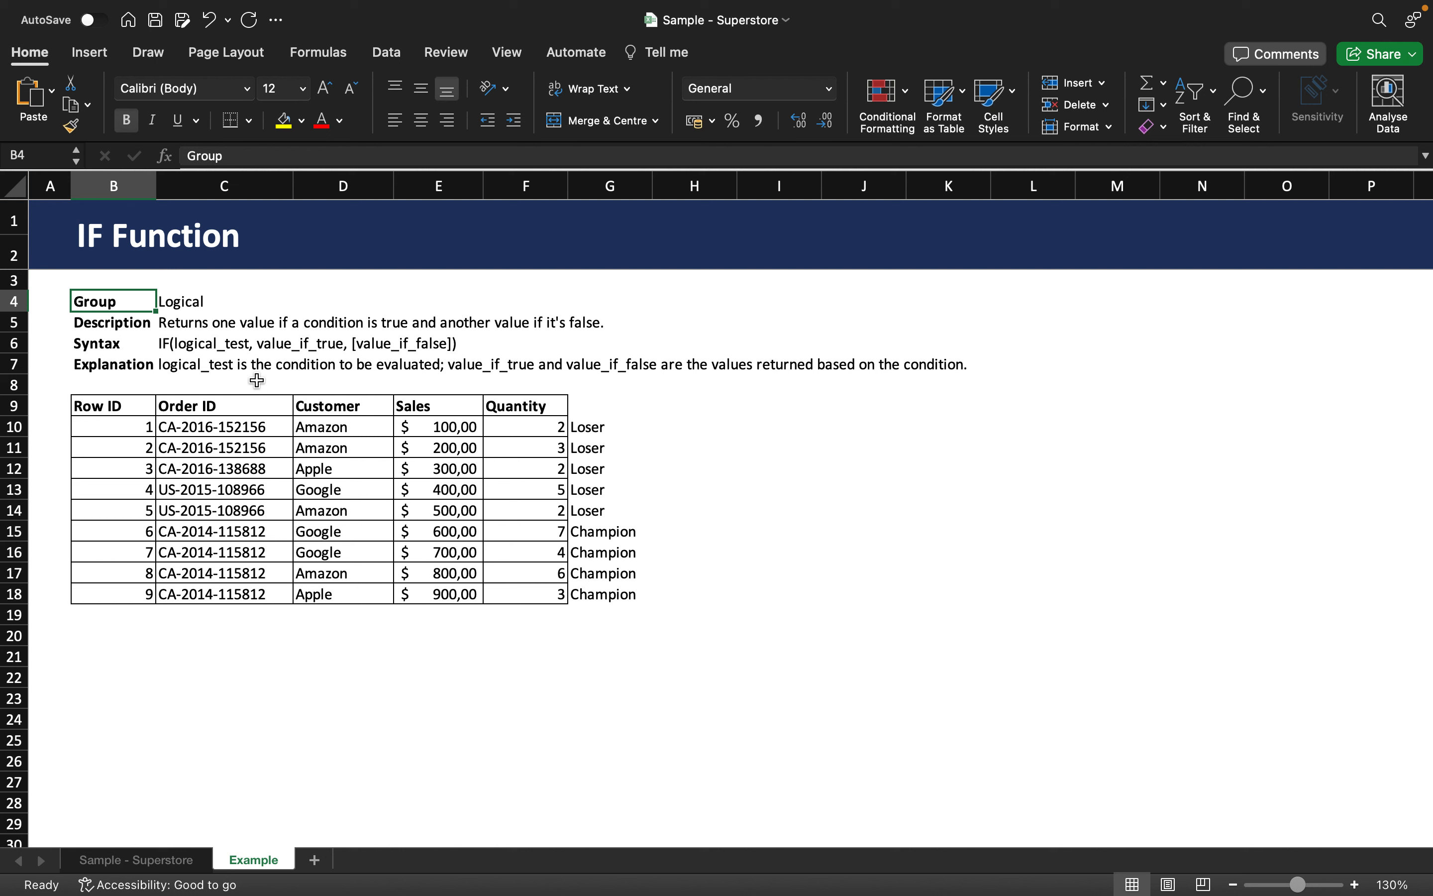
left_click(586, 432)
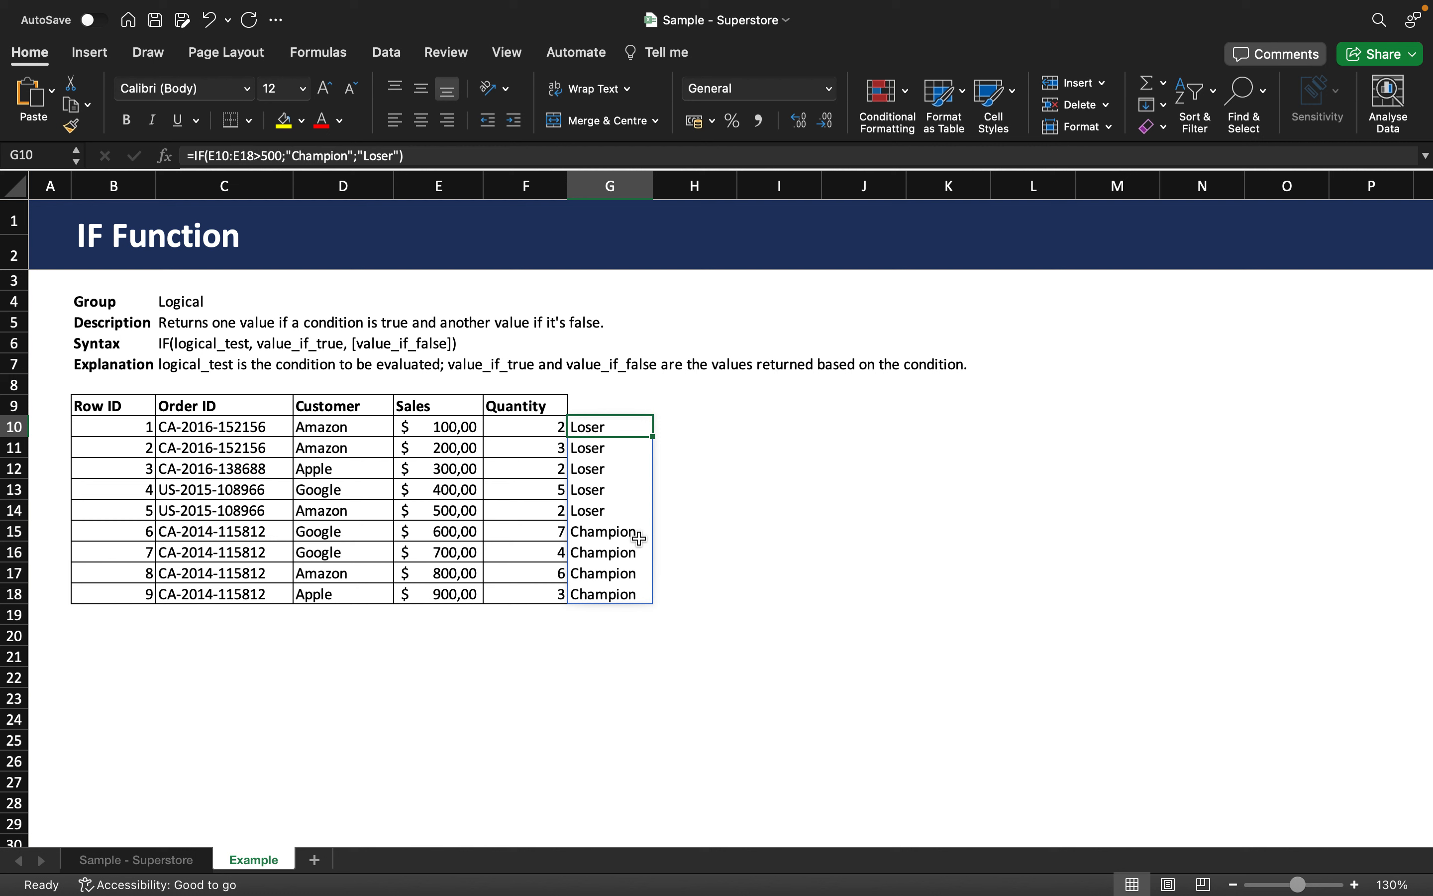
double_click(604, 426)
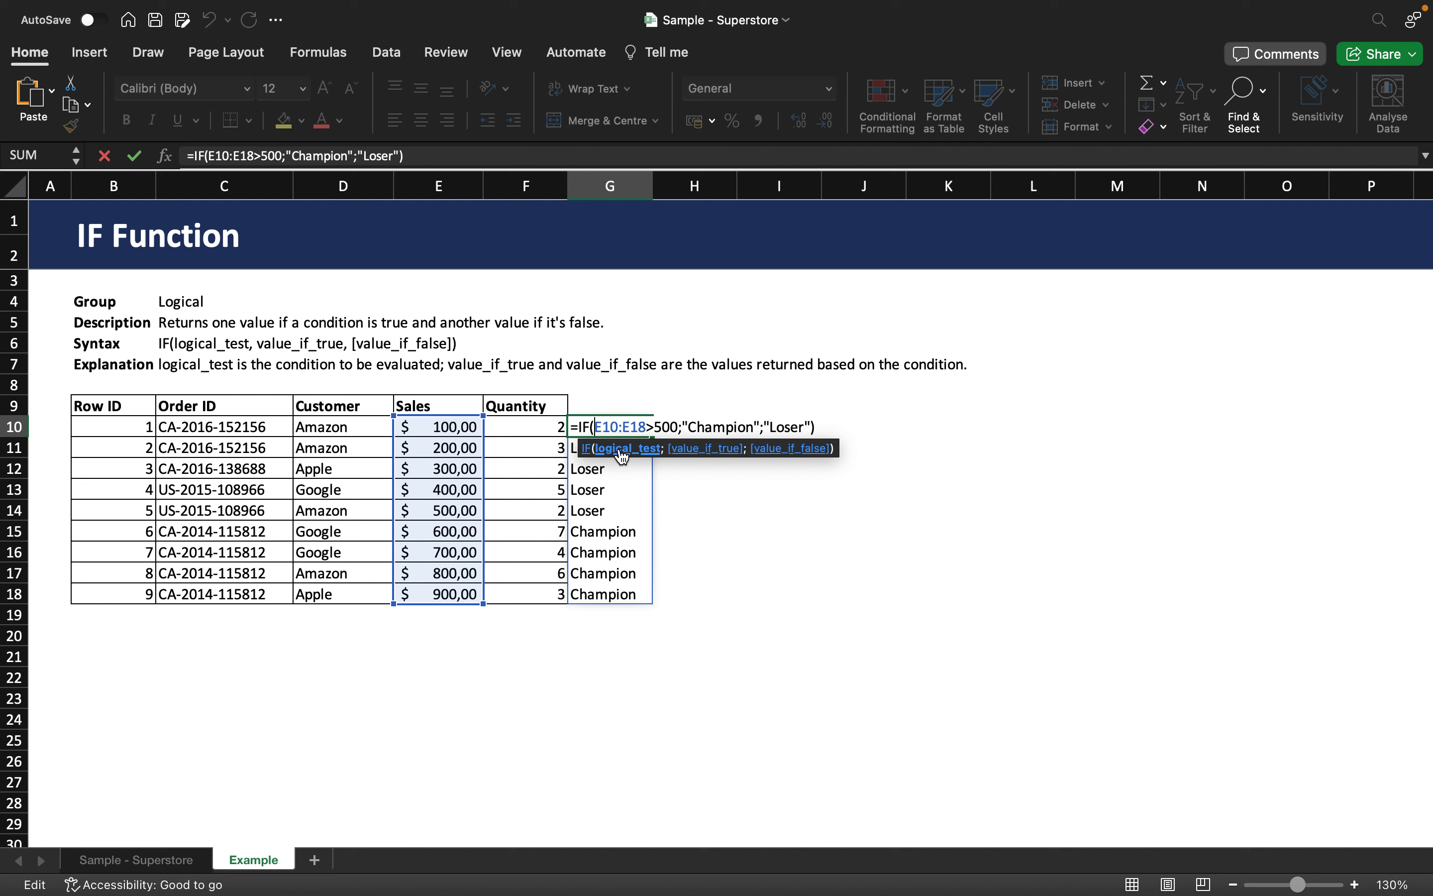
left_click_drag(595, 427, 680, 420)
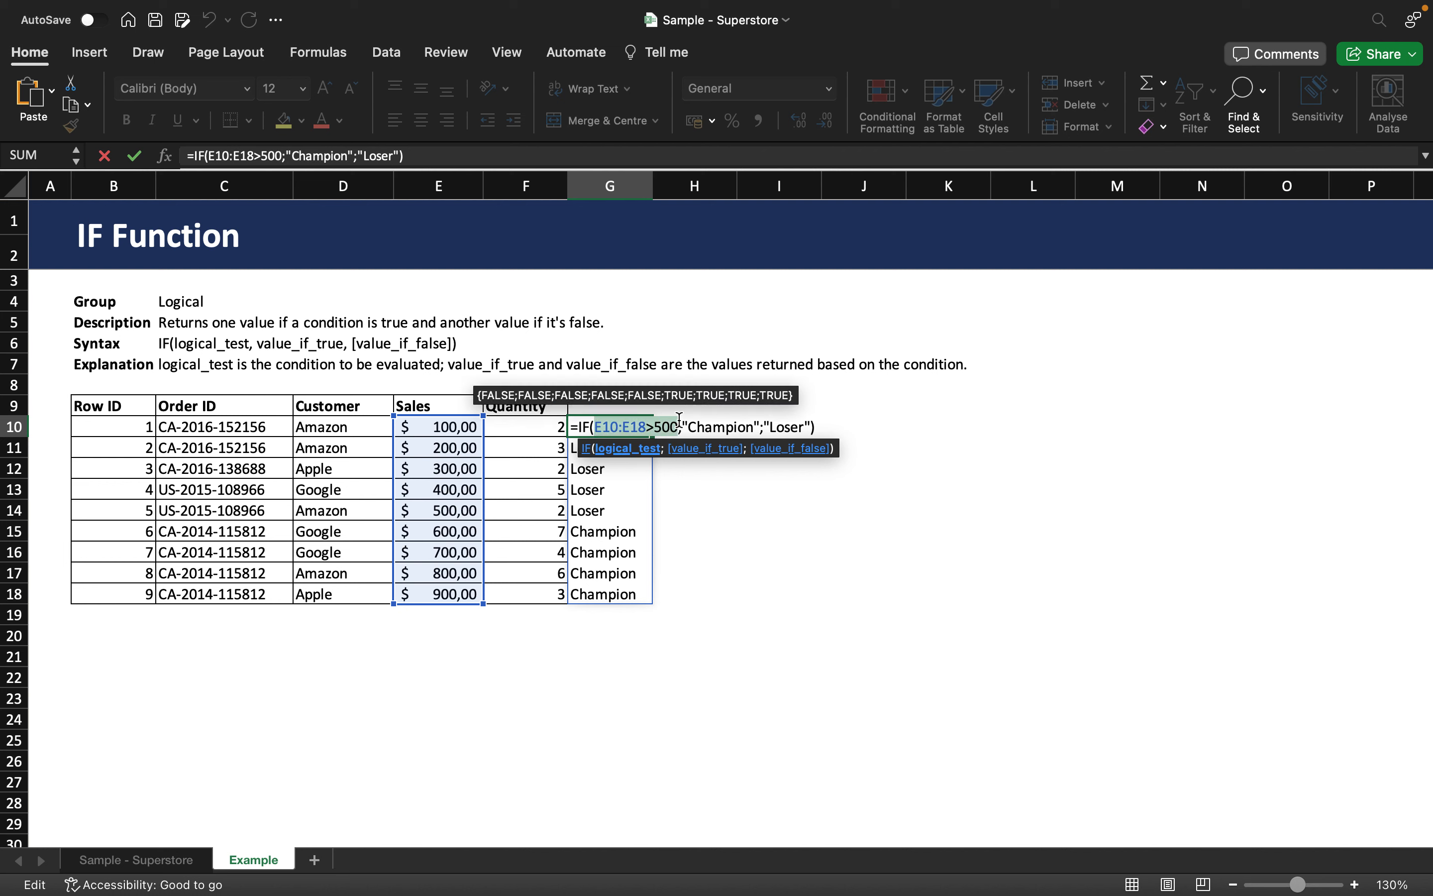
left_click(642, 425)
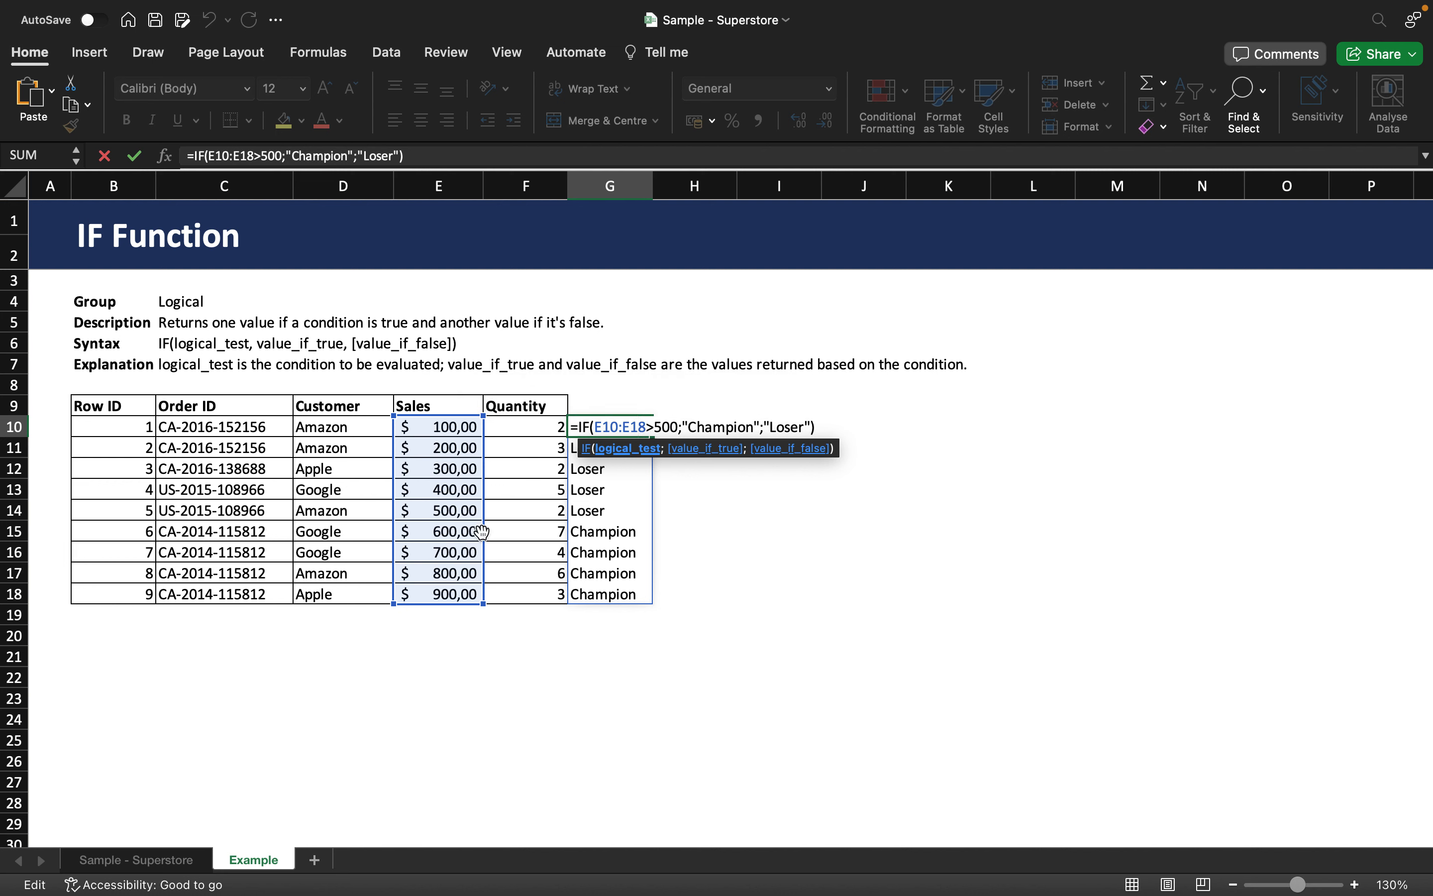
left_click(670, 426)
key("Return")
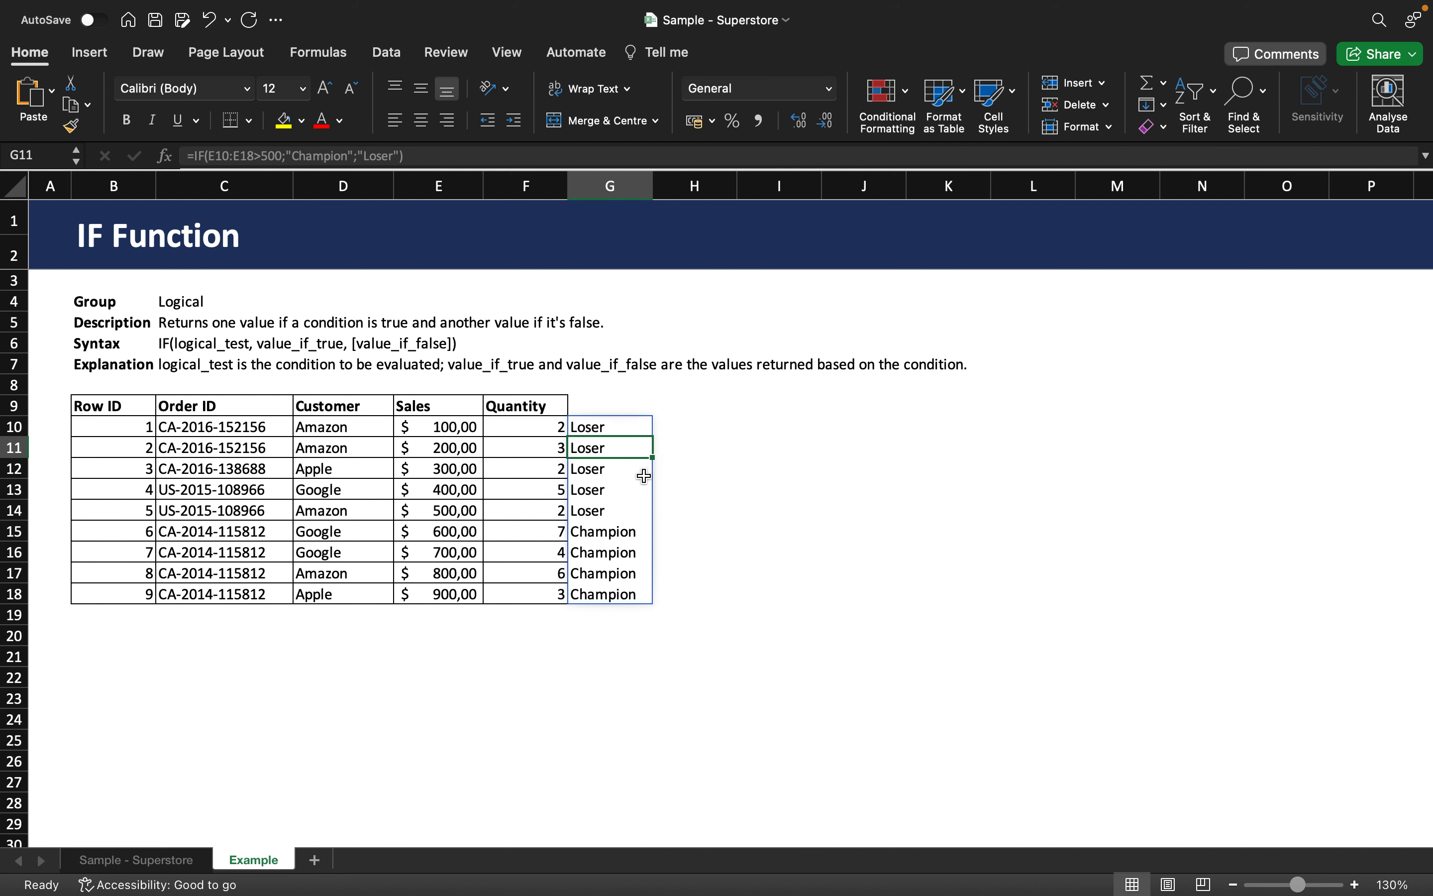
- Change the logical test of the Champion/Loser IF formula in G10 to E10:E18>=500
left_click(620, 431)
left_click(465, 513)
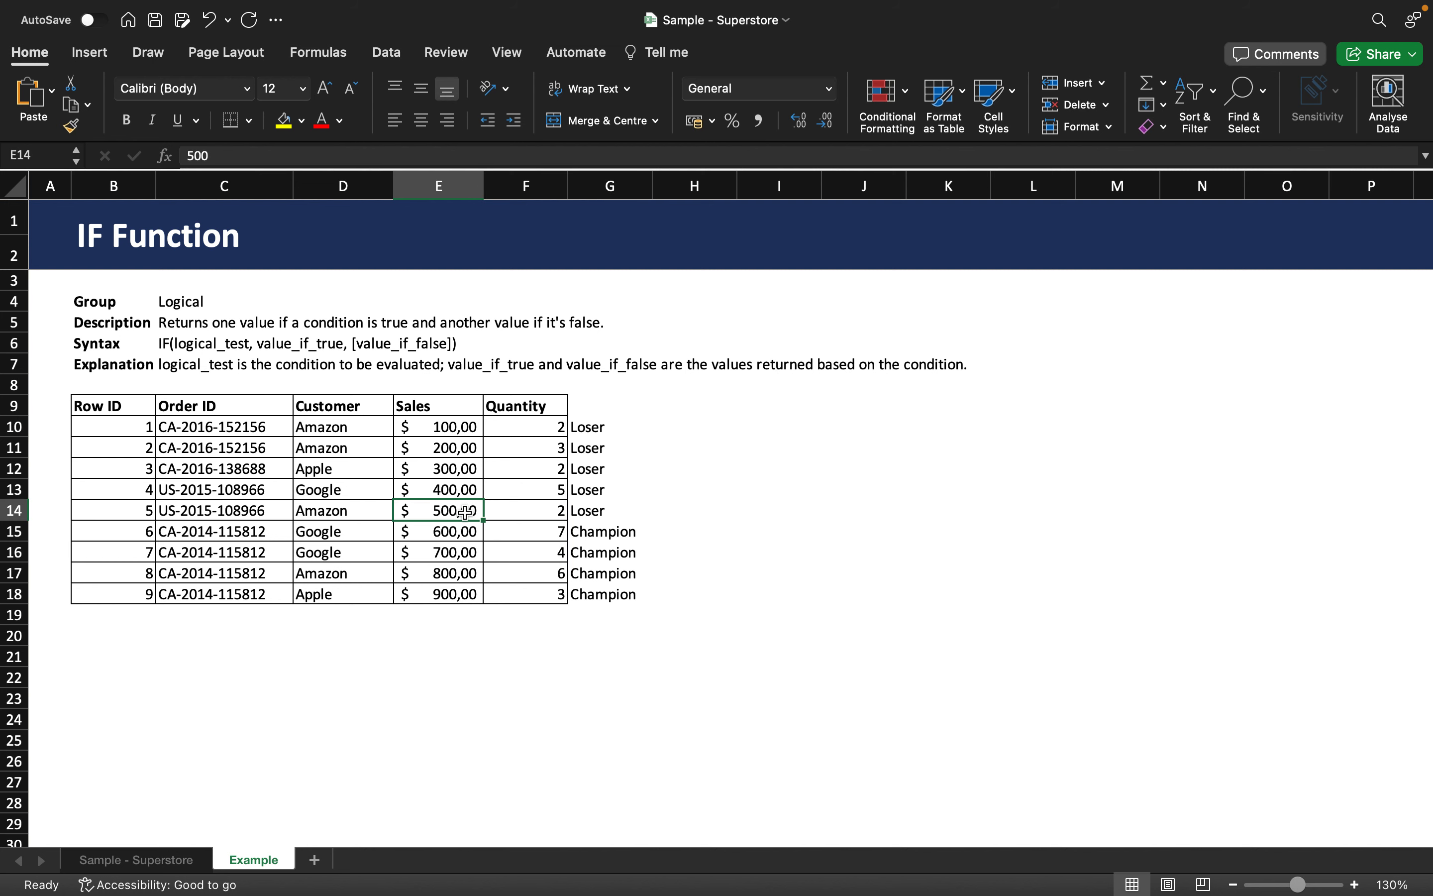
left_click(607, 510)
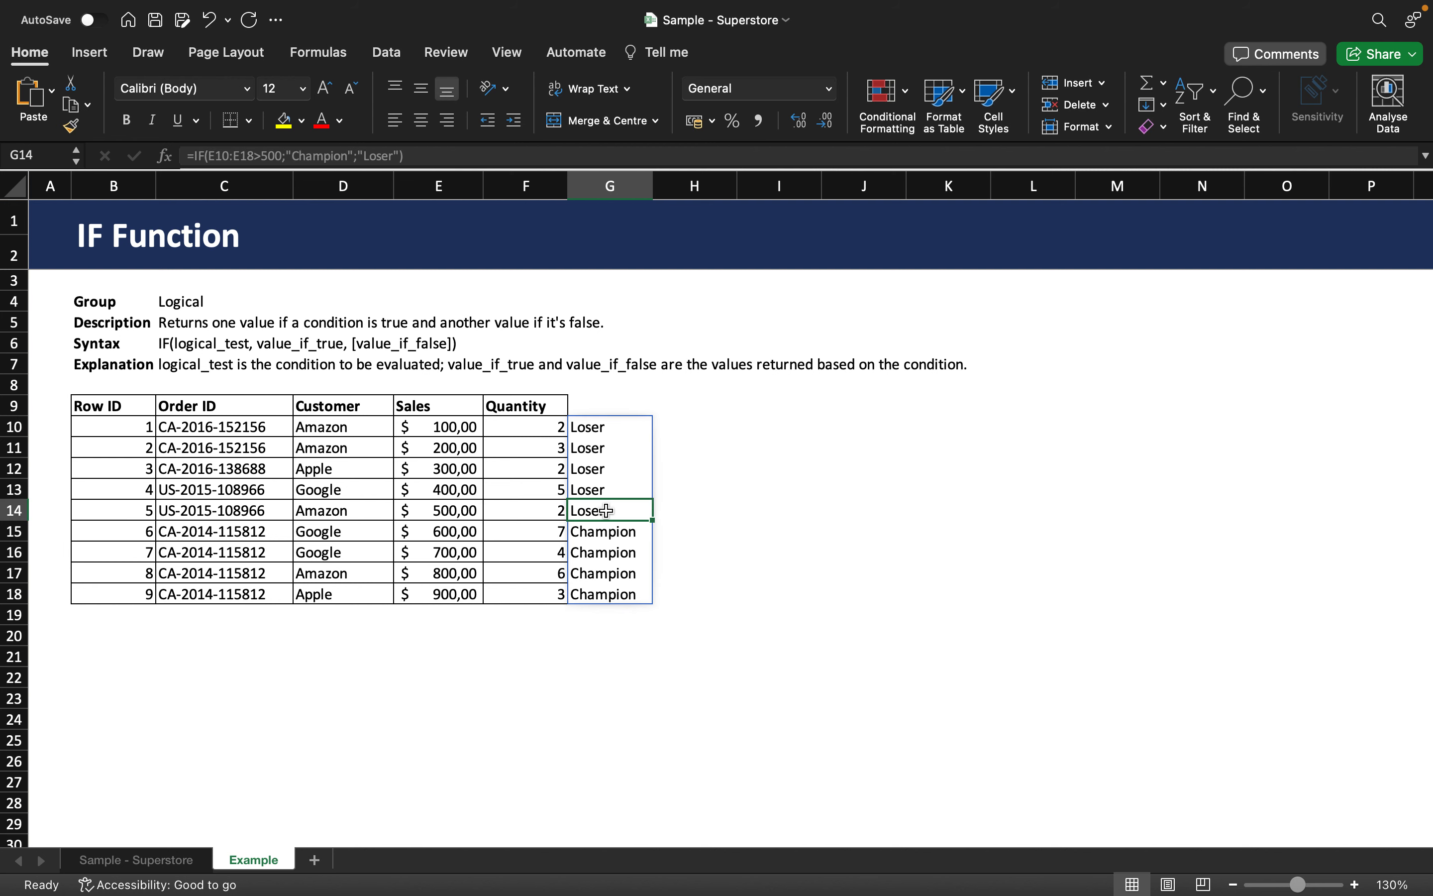
double_click(607, 511)
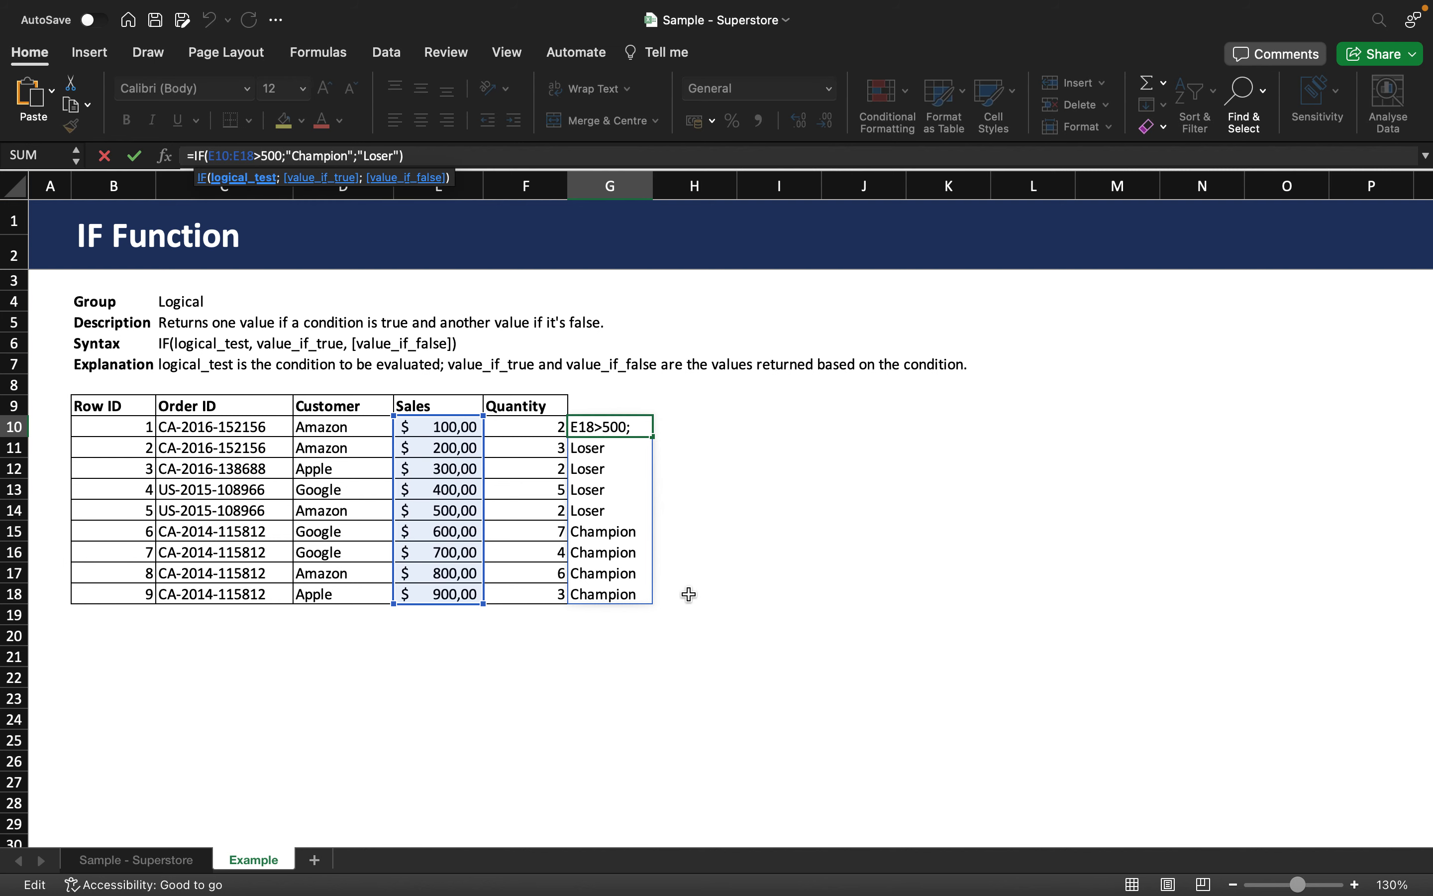
type("=")
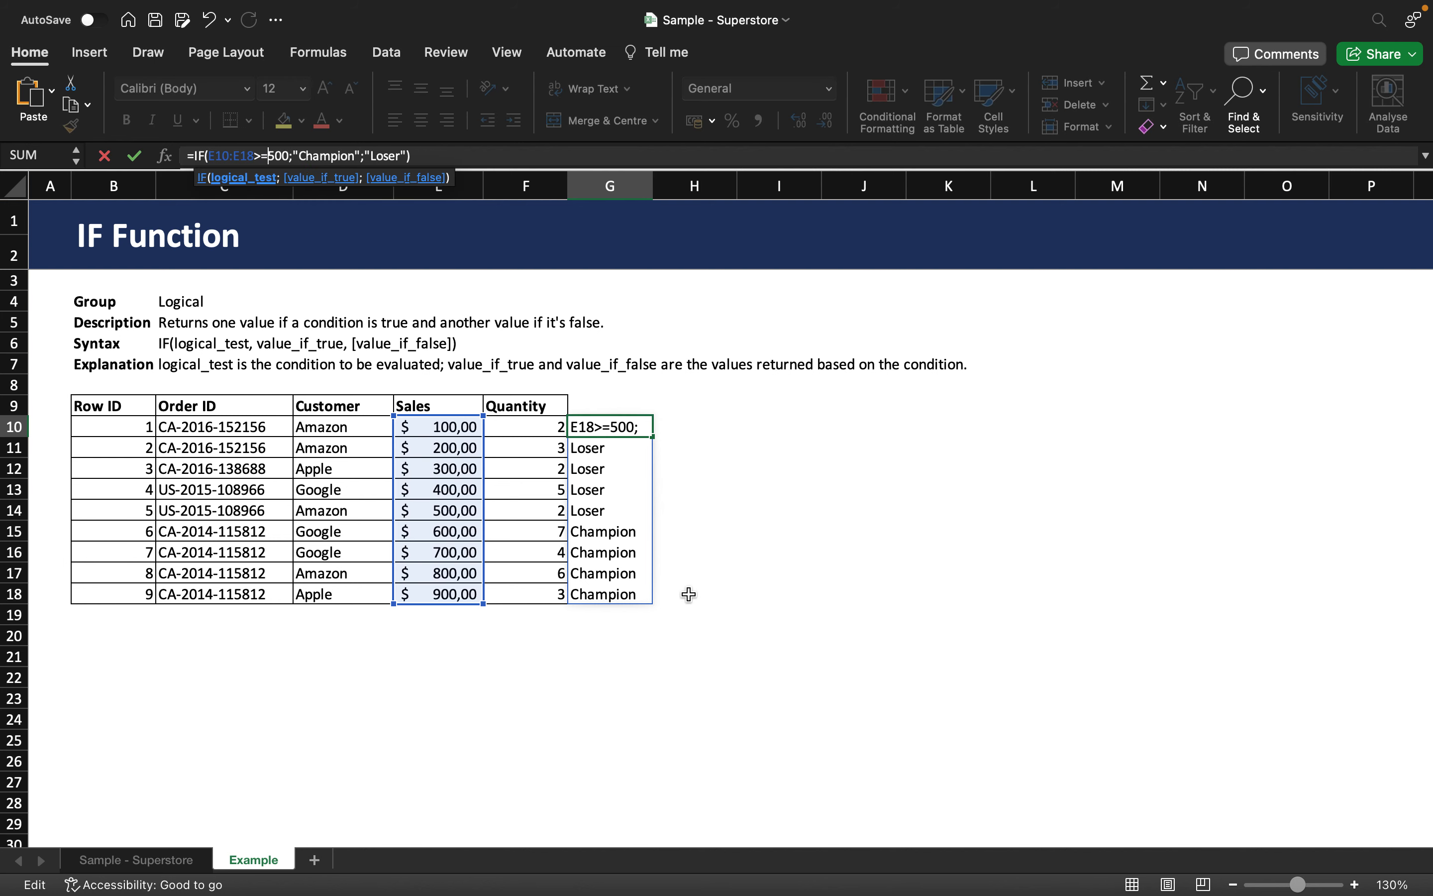
key("Return")
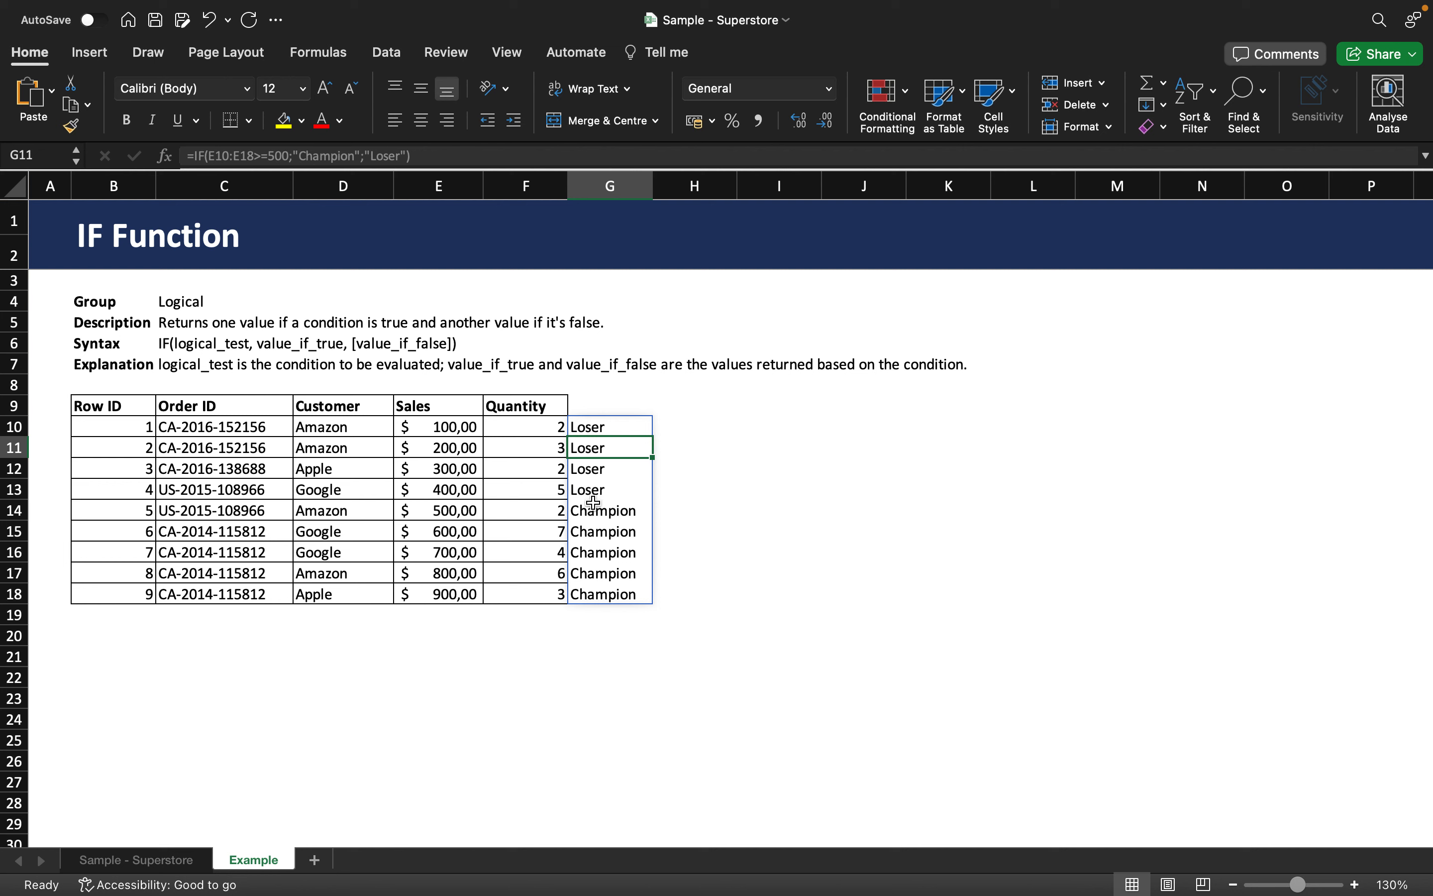
key("Down")
key("Down")
key("Down")
- Start an IF formula in H10 with the logical test F10:F18>4 on the Quantity values
left_click(711, 432)
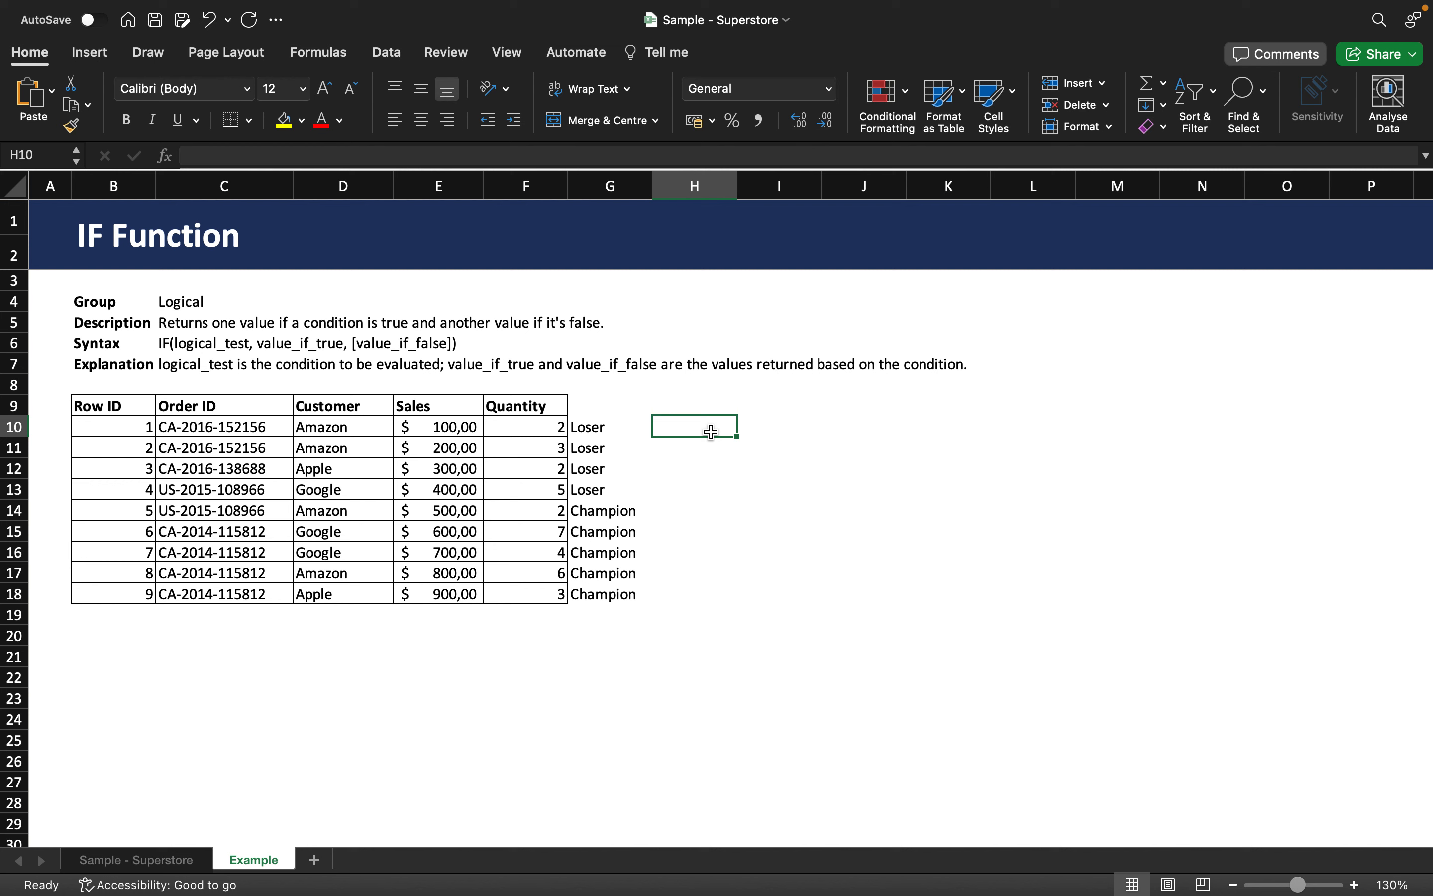
type("=if")
key("Tab")
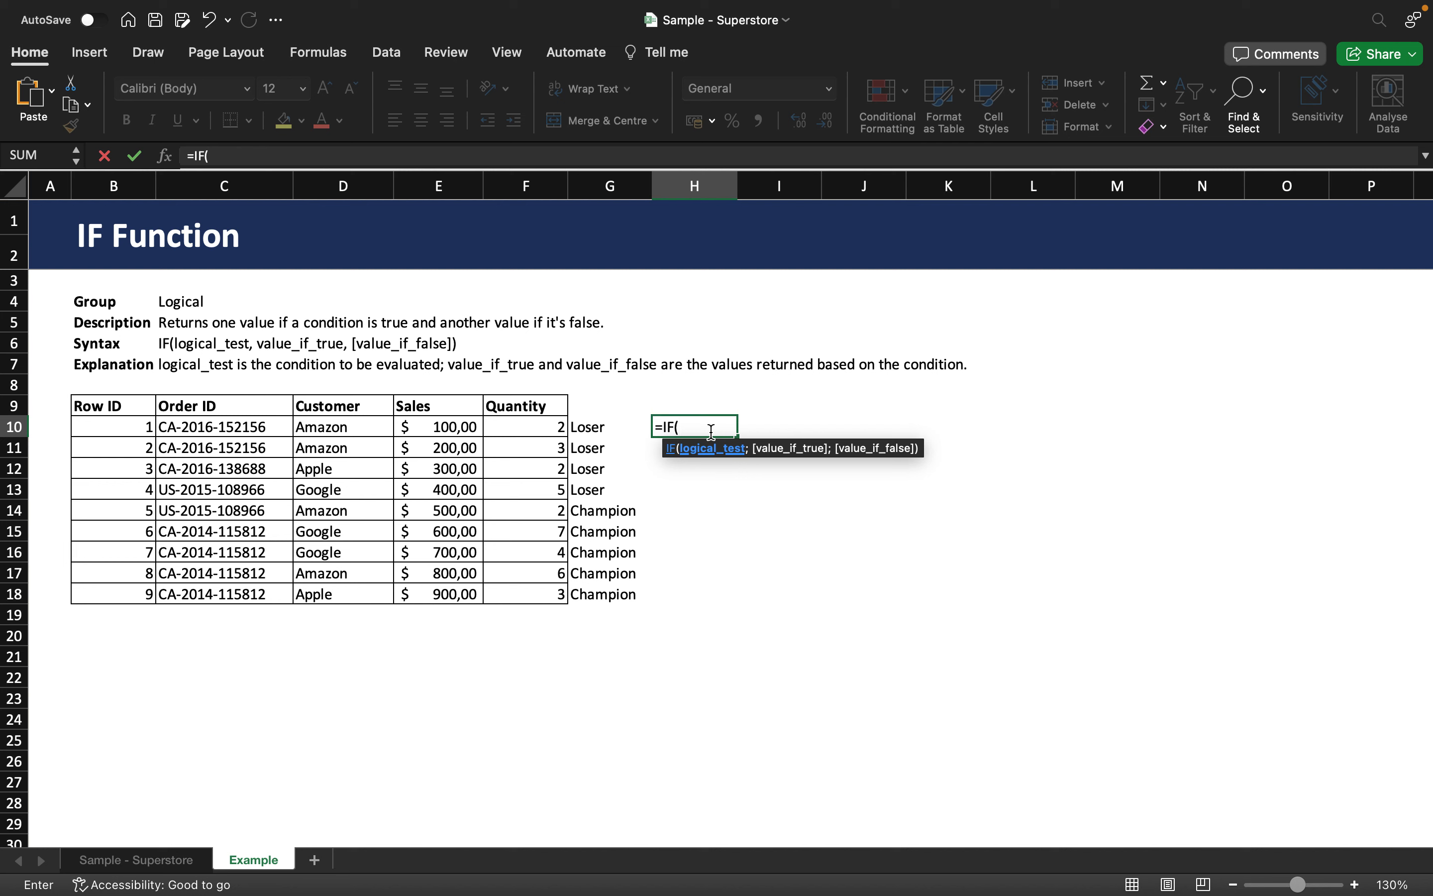
left_click_drag(530, 426, 522, 587)
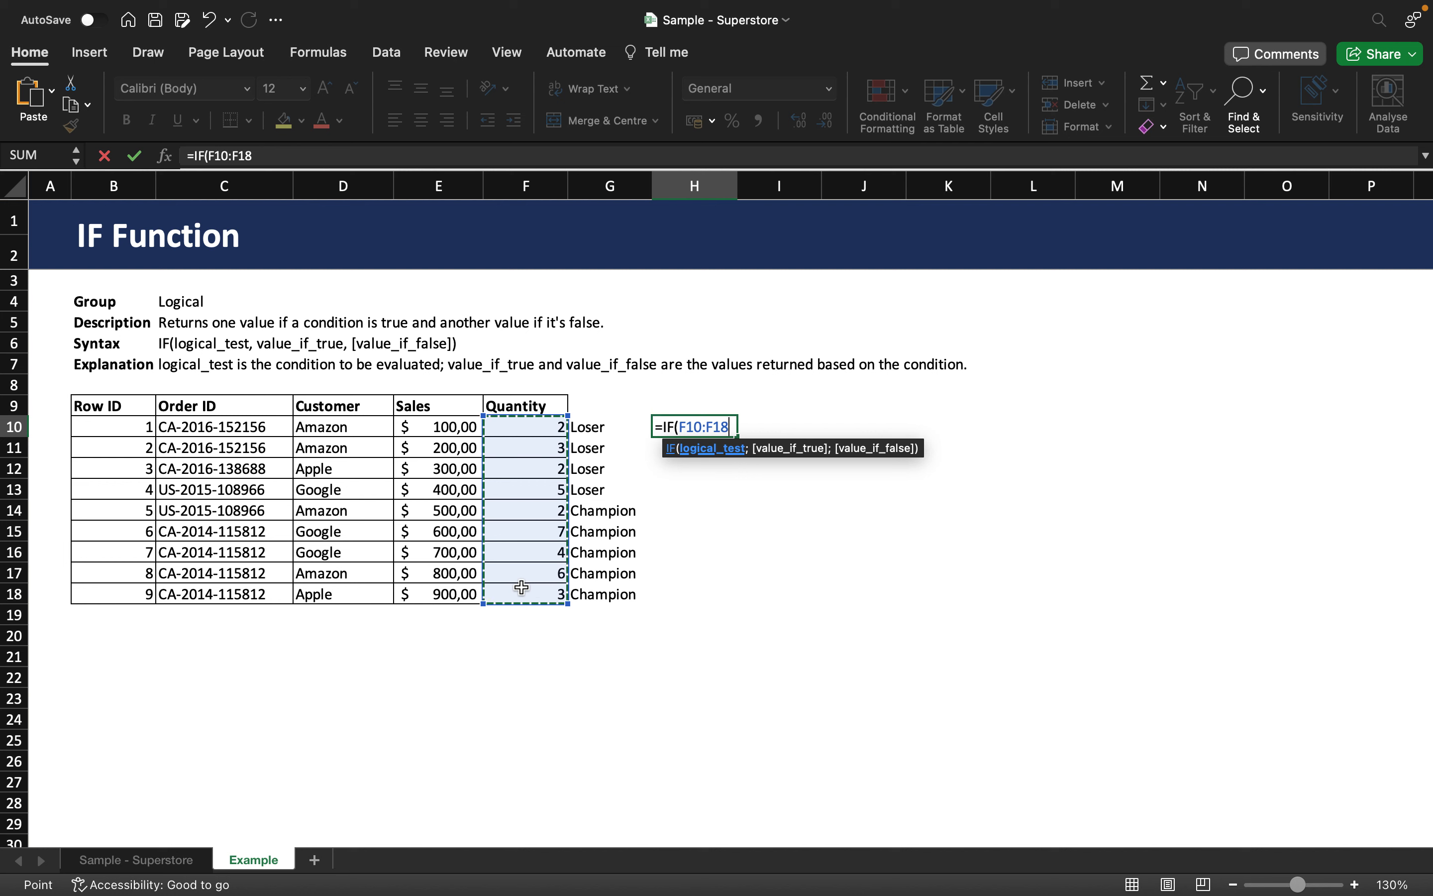
type(">")
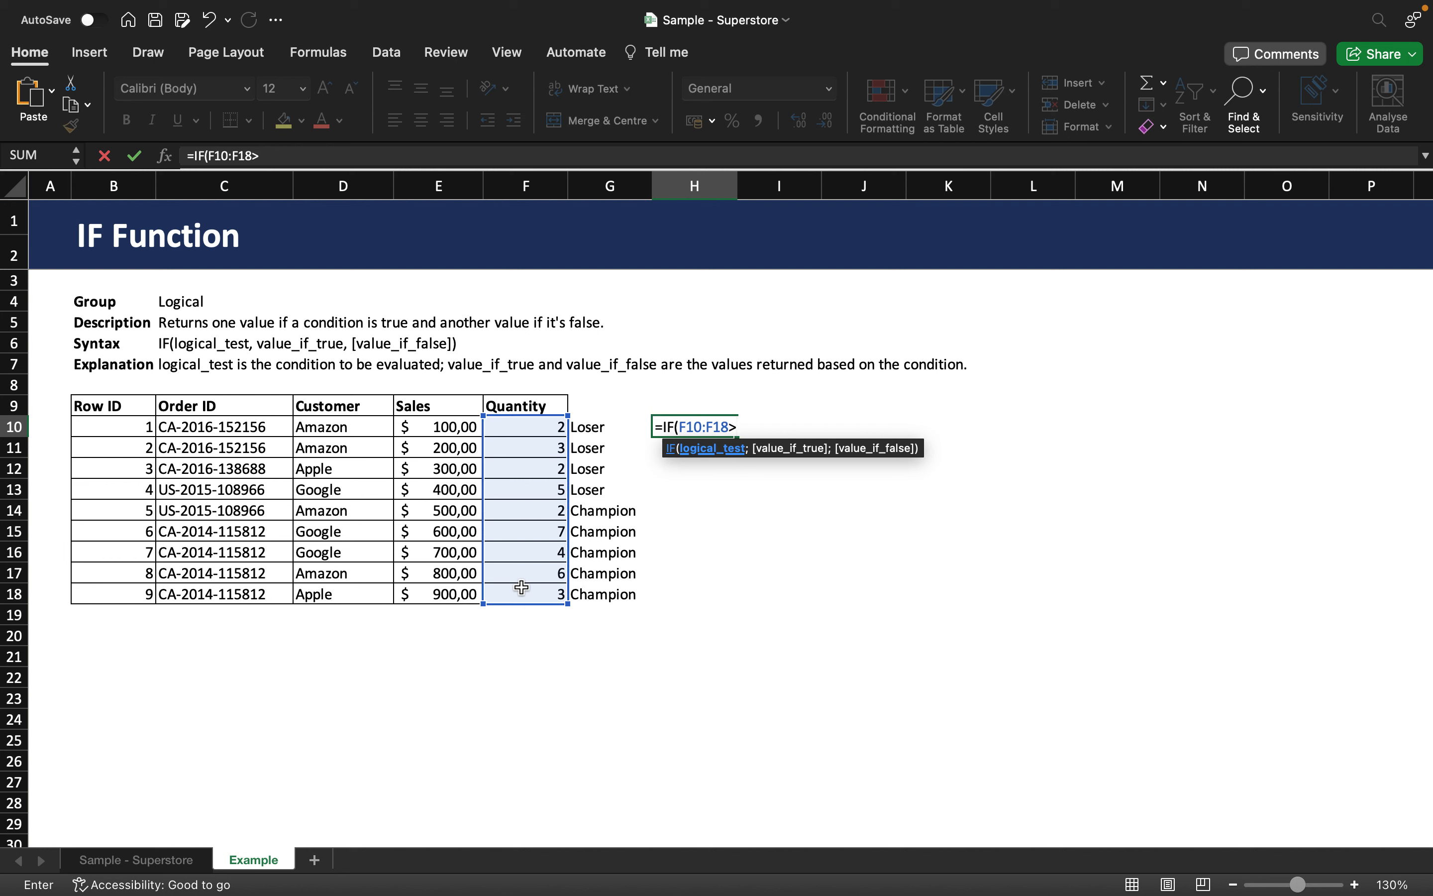
type("4;")
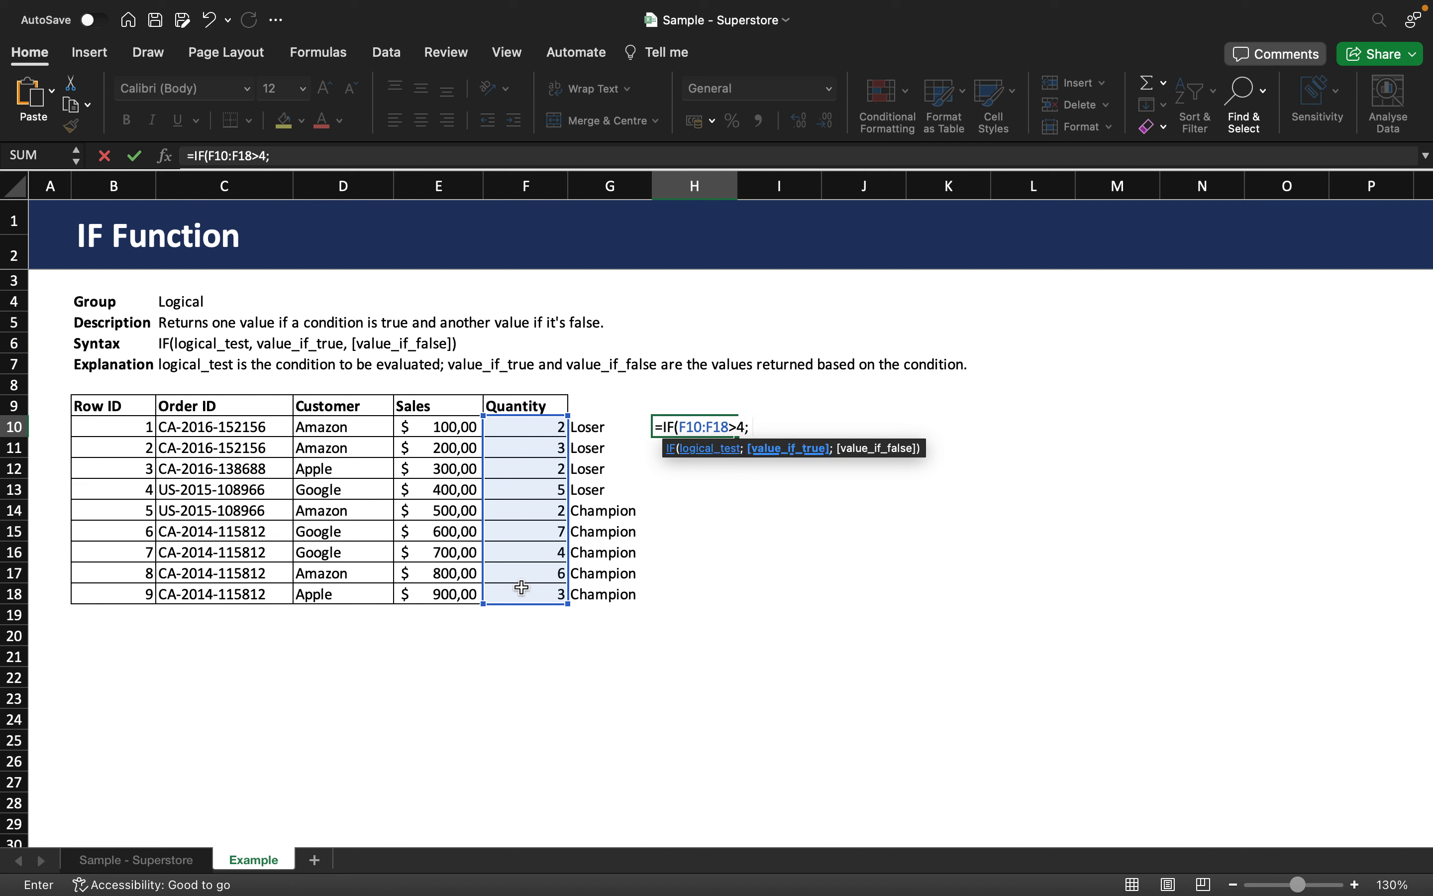
- Complete the H10 formula to return "Large Order" if true and "Small Order" if false
type(" \"LArg")
key("BackSpace")
key("BackSpace")
key("BackSpace")
type("arge Order")
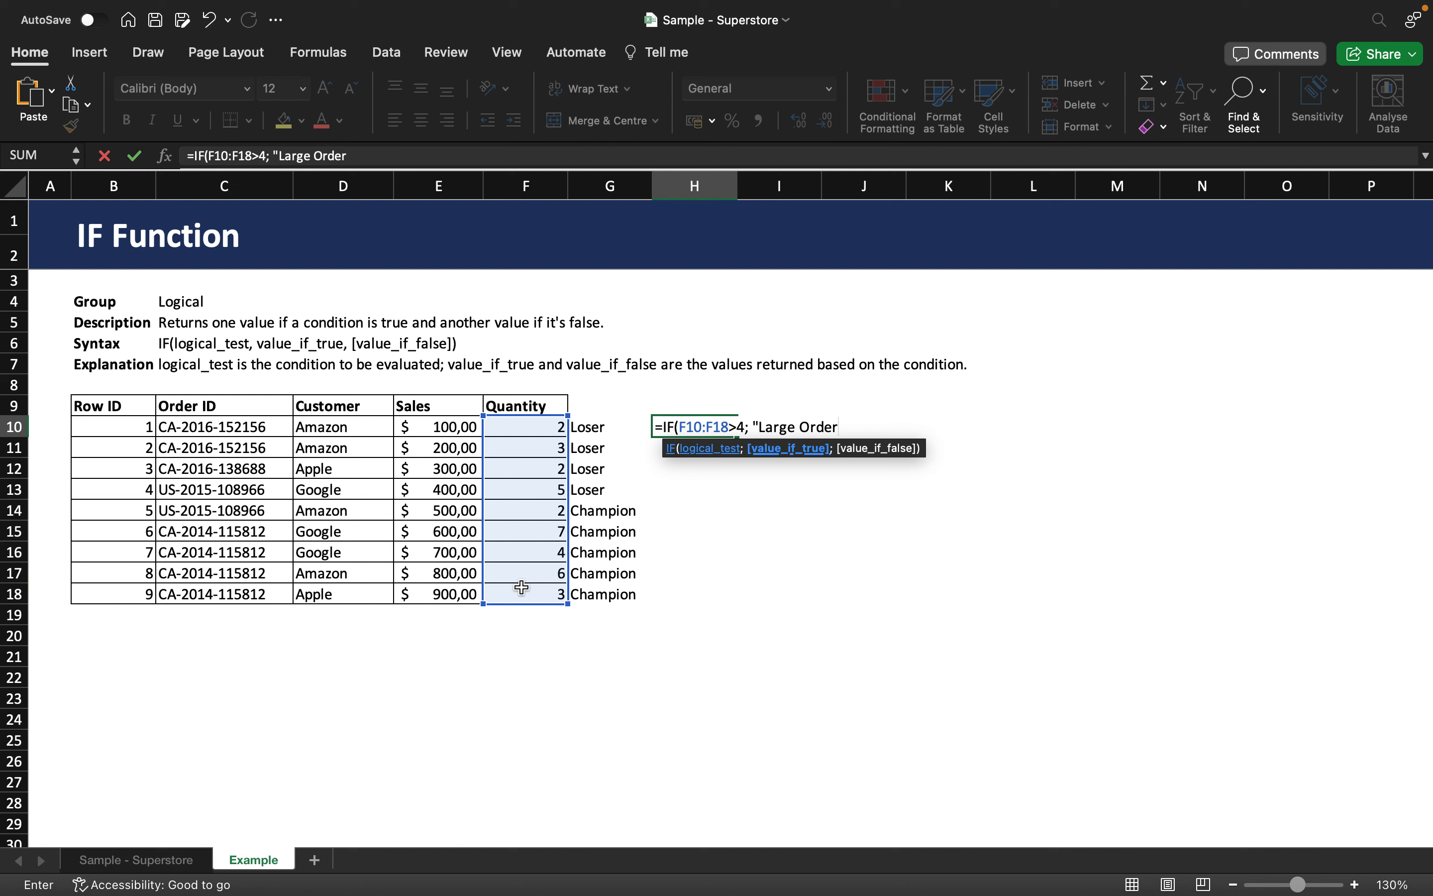
type("\"; ")
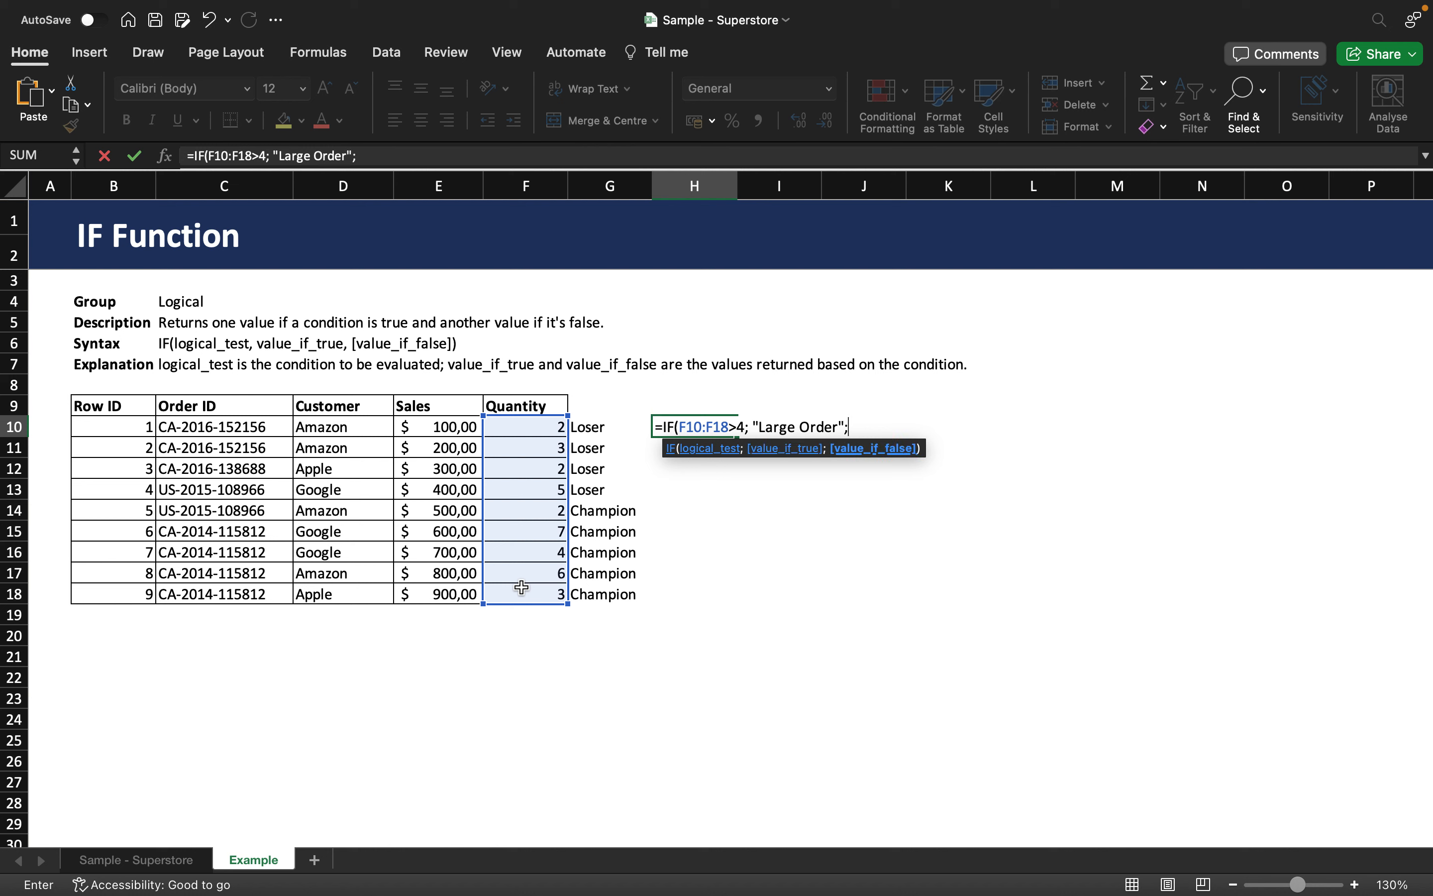
type("\"Small Order\")")
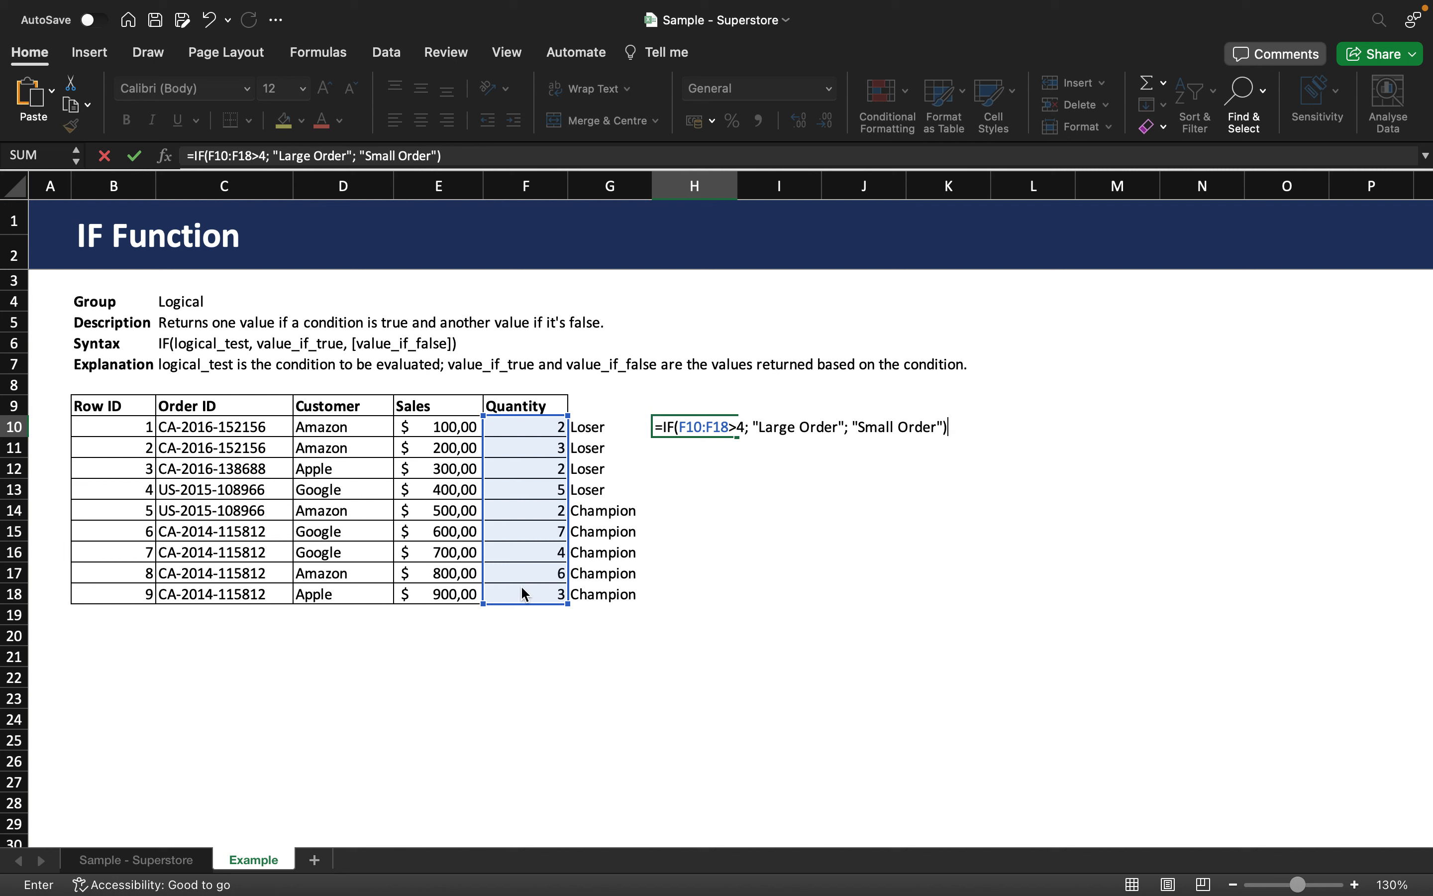
key("Return")
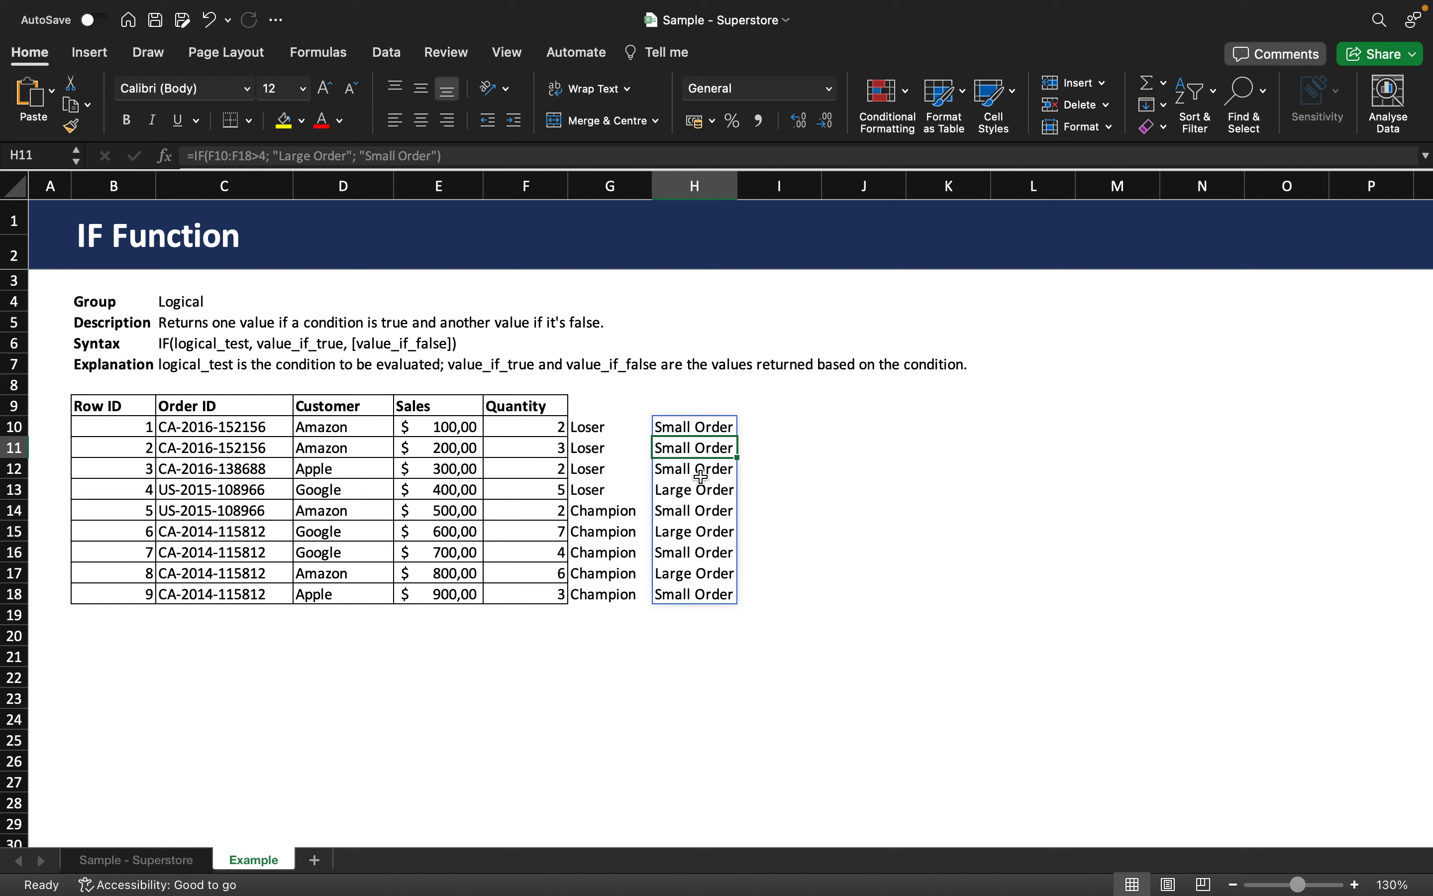
- Change the Quantity test in the H10 IF formula to F10:F18>=4
left_click(690, 553)
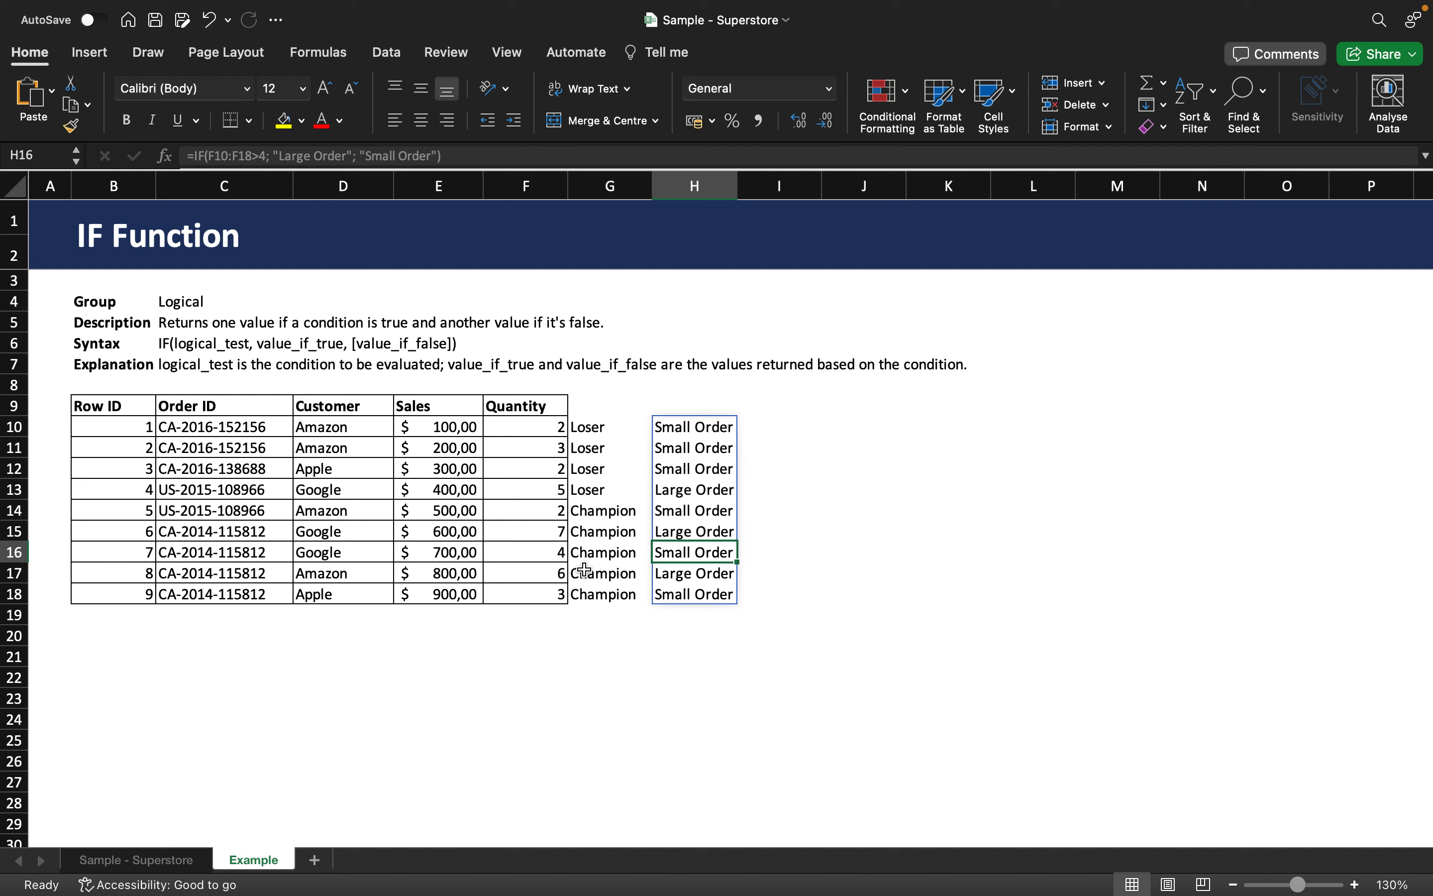
left_click(681, 432)
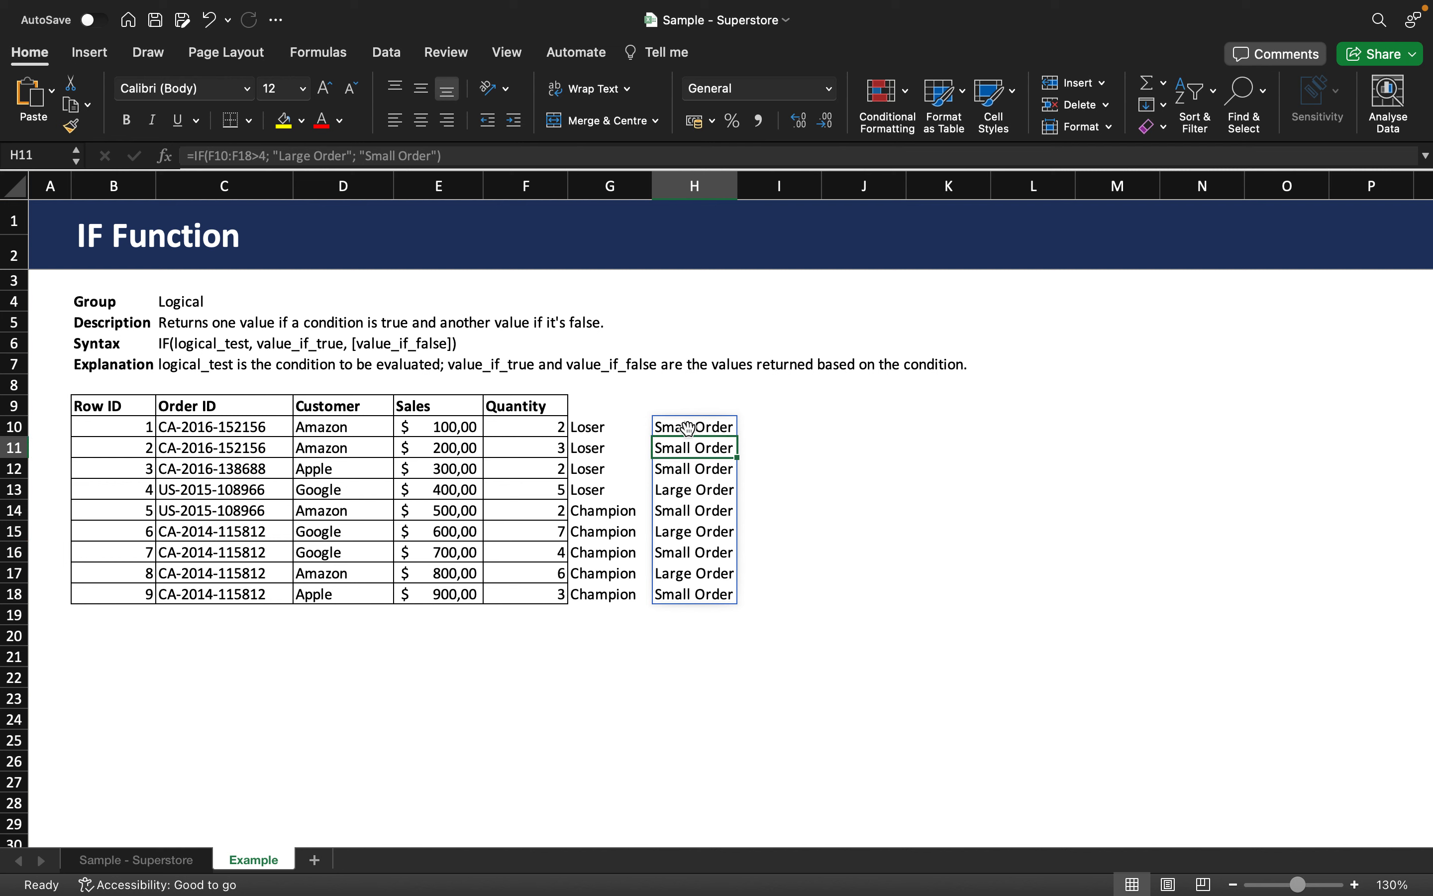
left_click(260, 155)
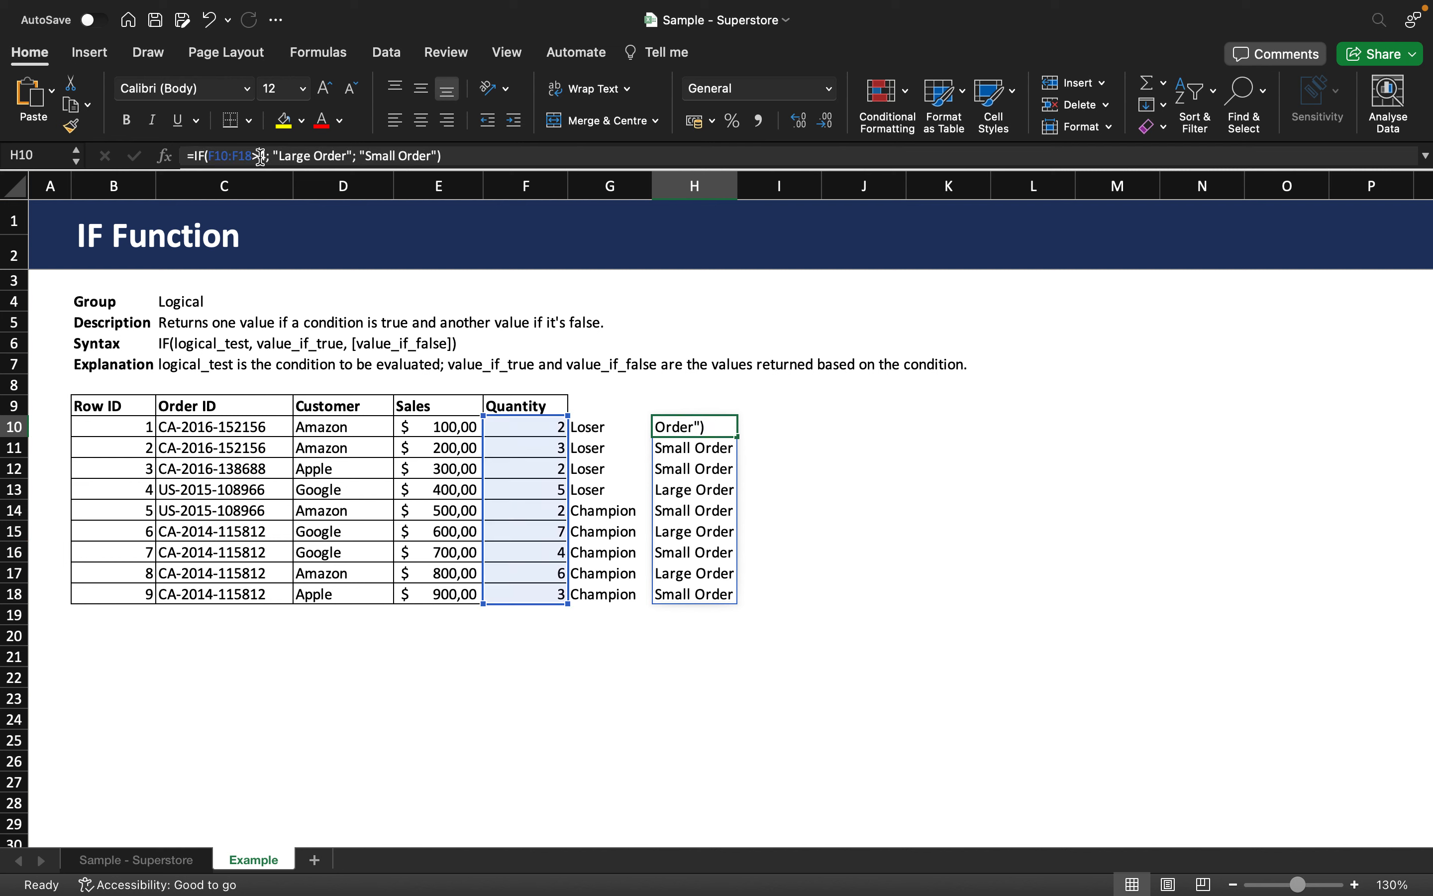
type("=4")
key("Return")
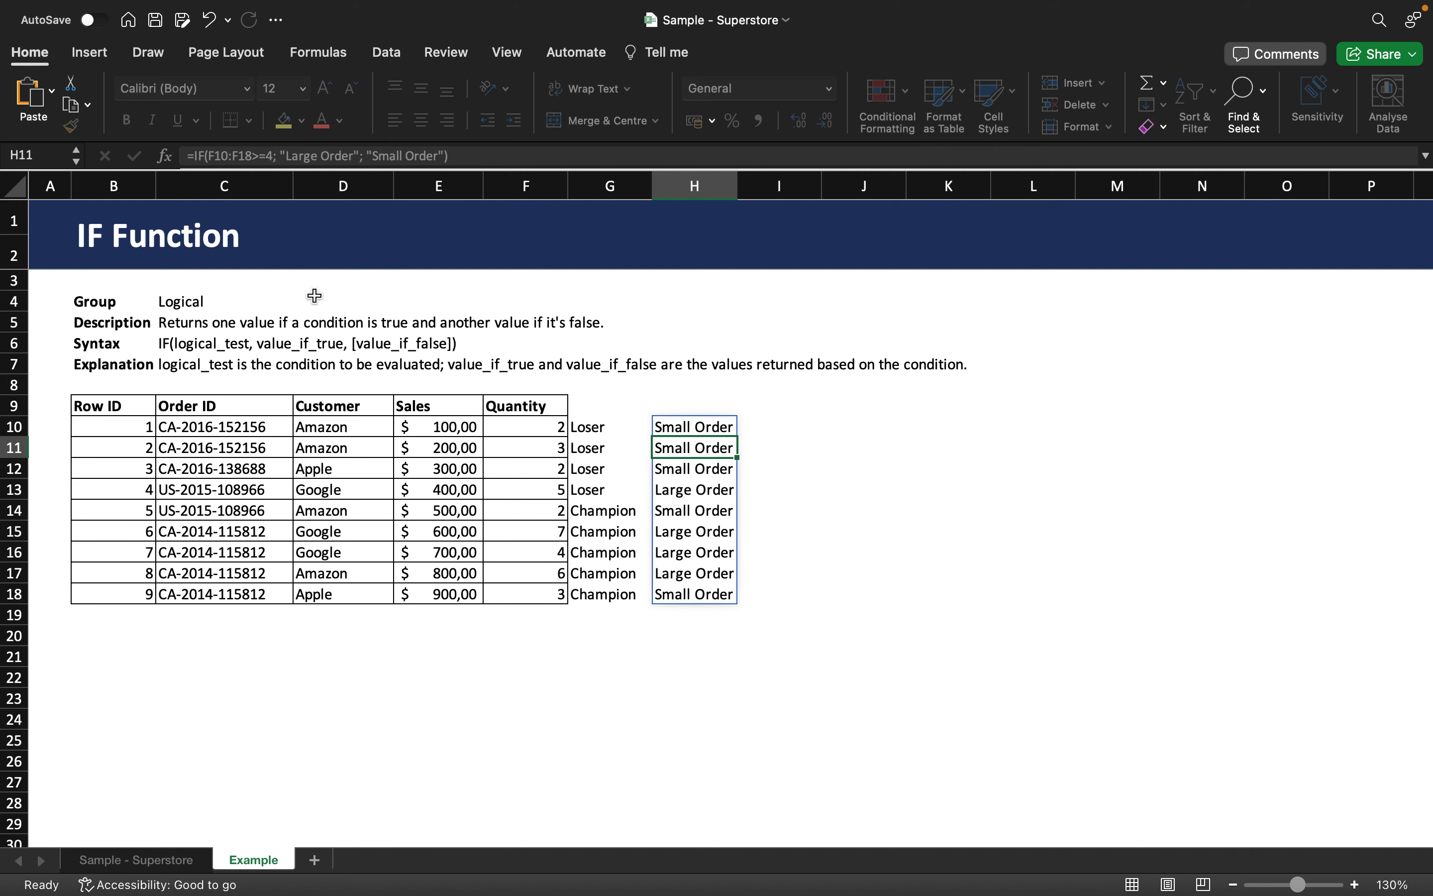
left_click(715, 553)
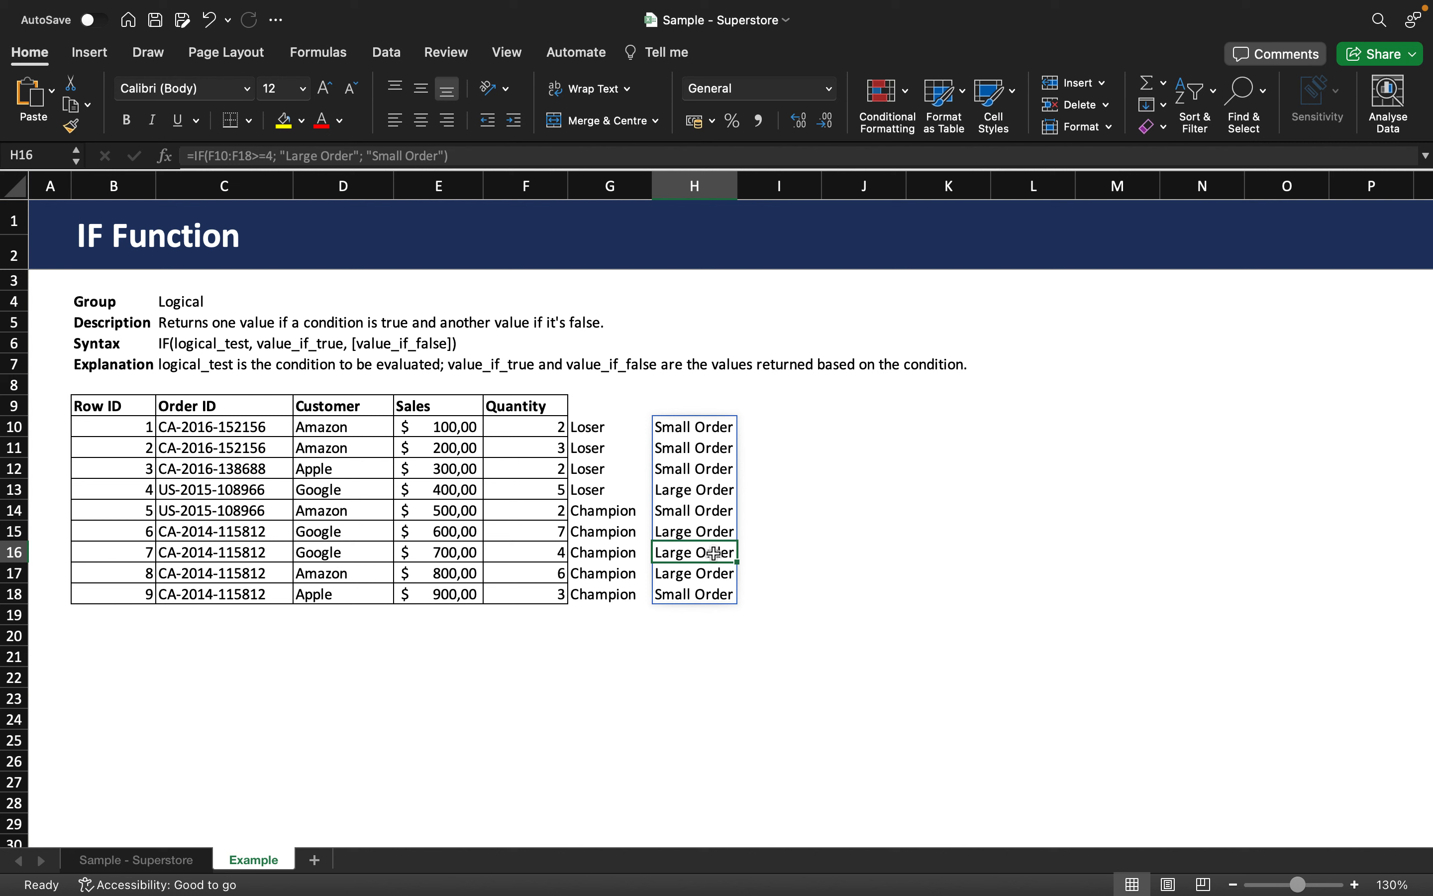
left_click(792, 426)
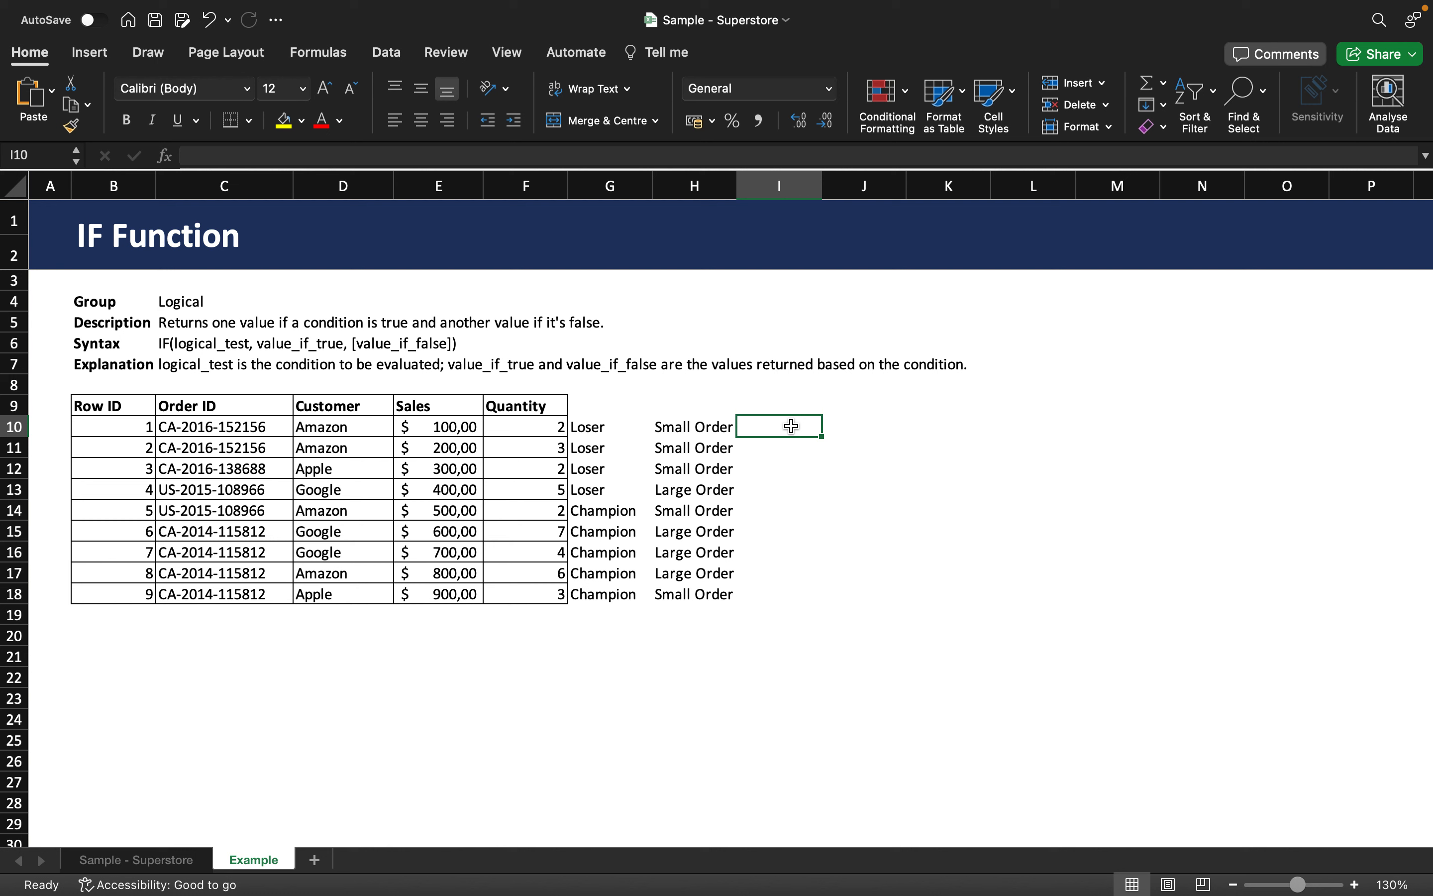
left_click_drag(273, 435, 213, 590)
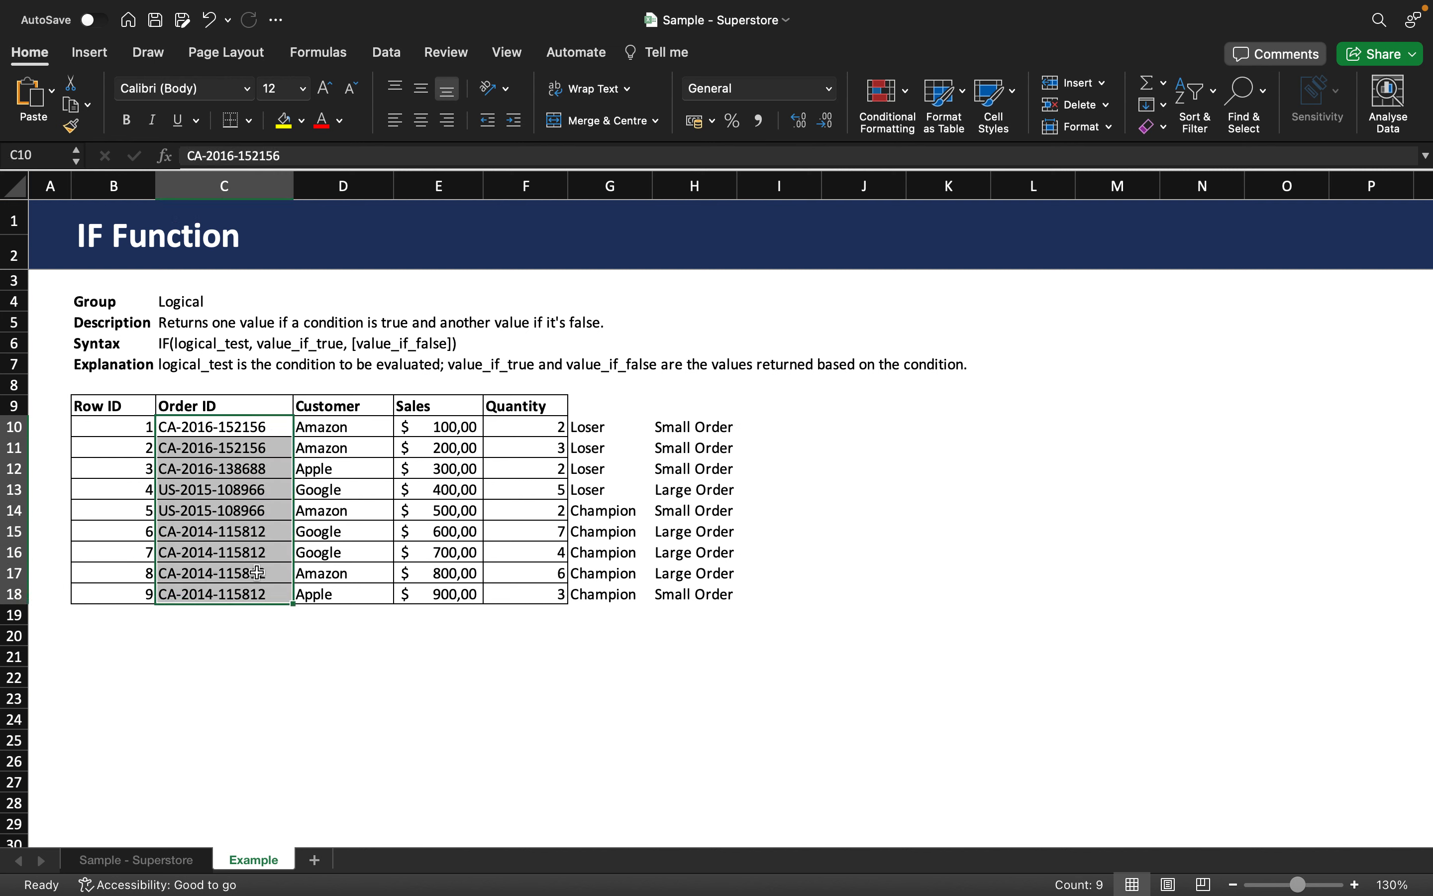
left_click(258, 573)
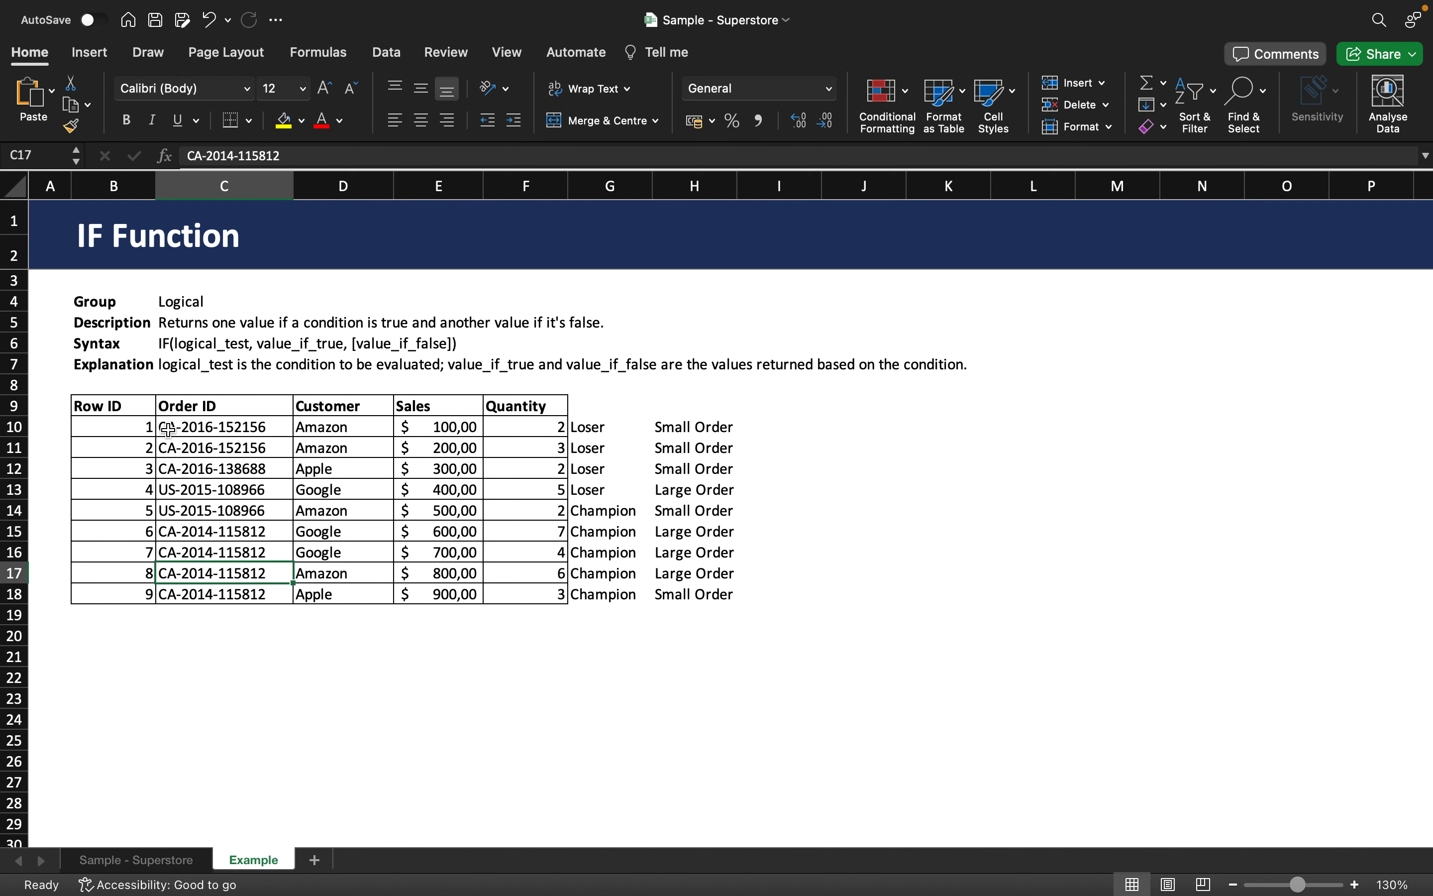
left_click(177, 492)
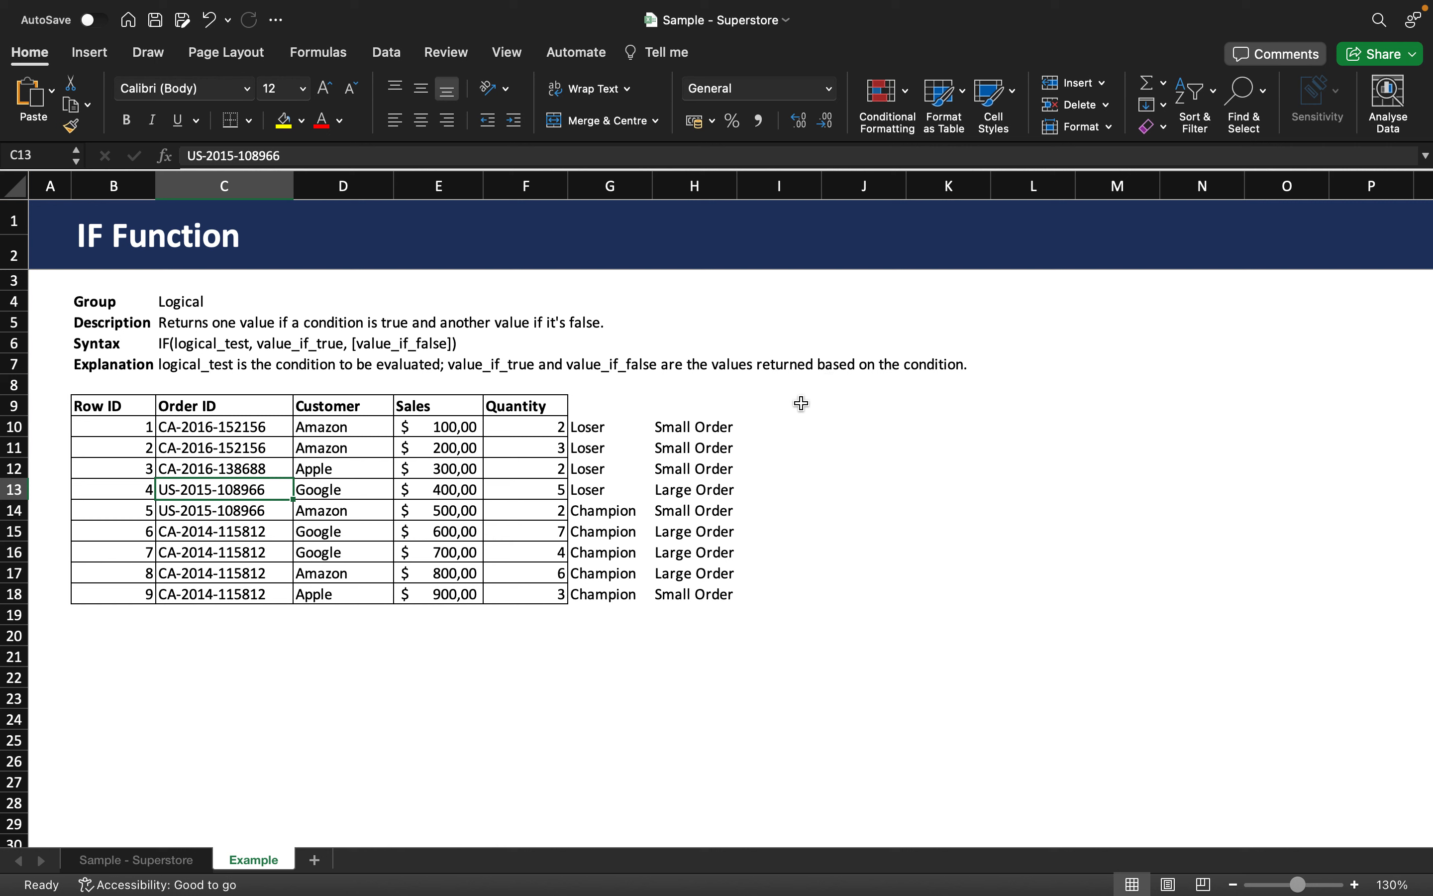
left_click(766, 427)
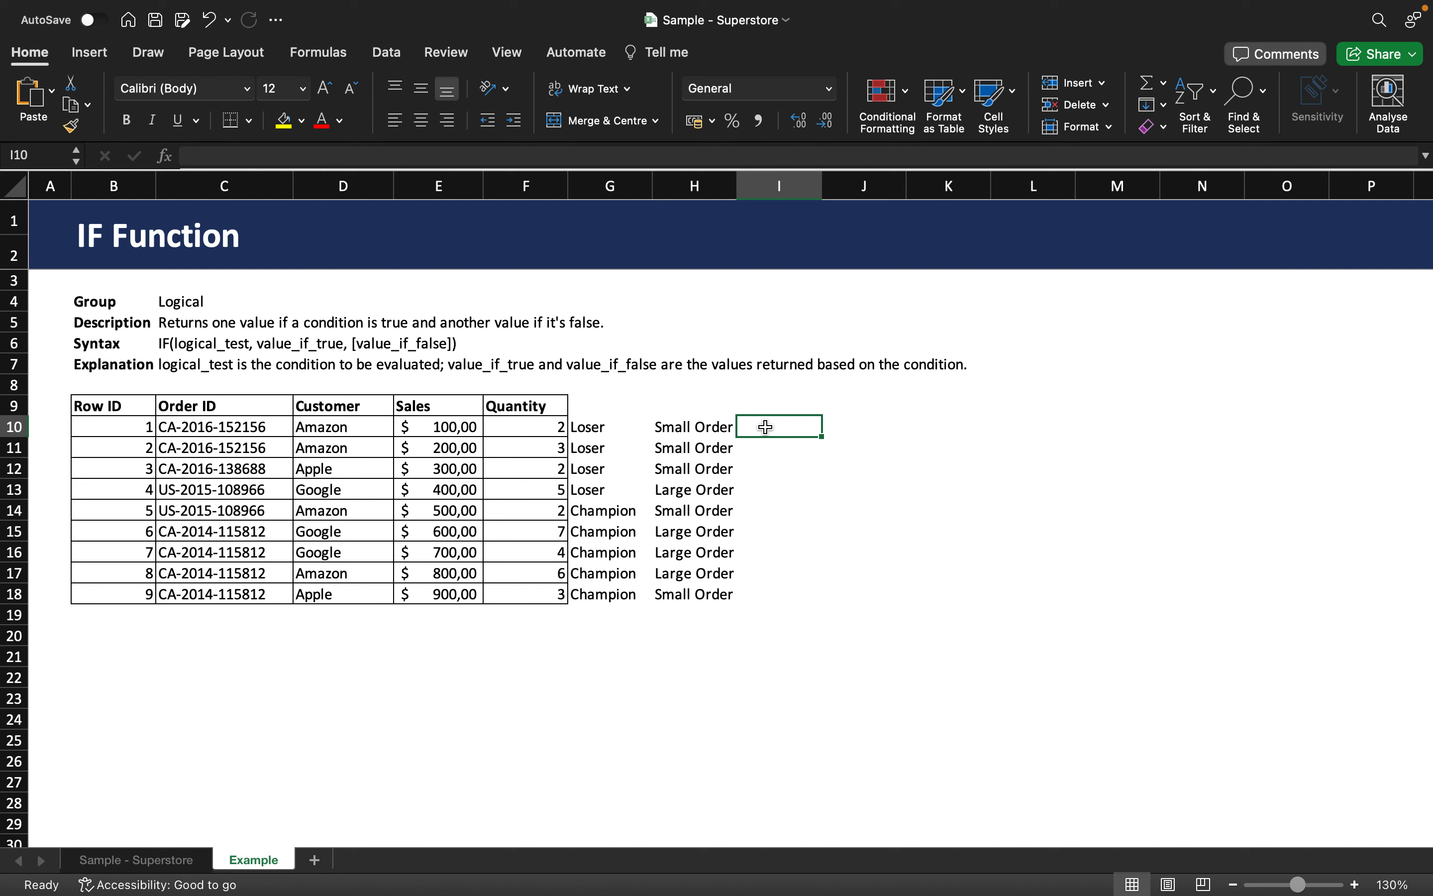
type("=IF")
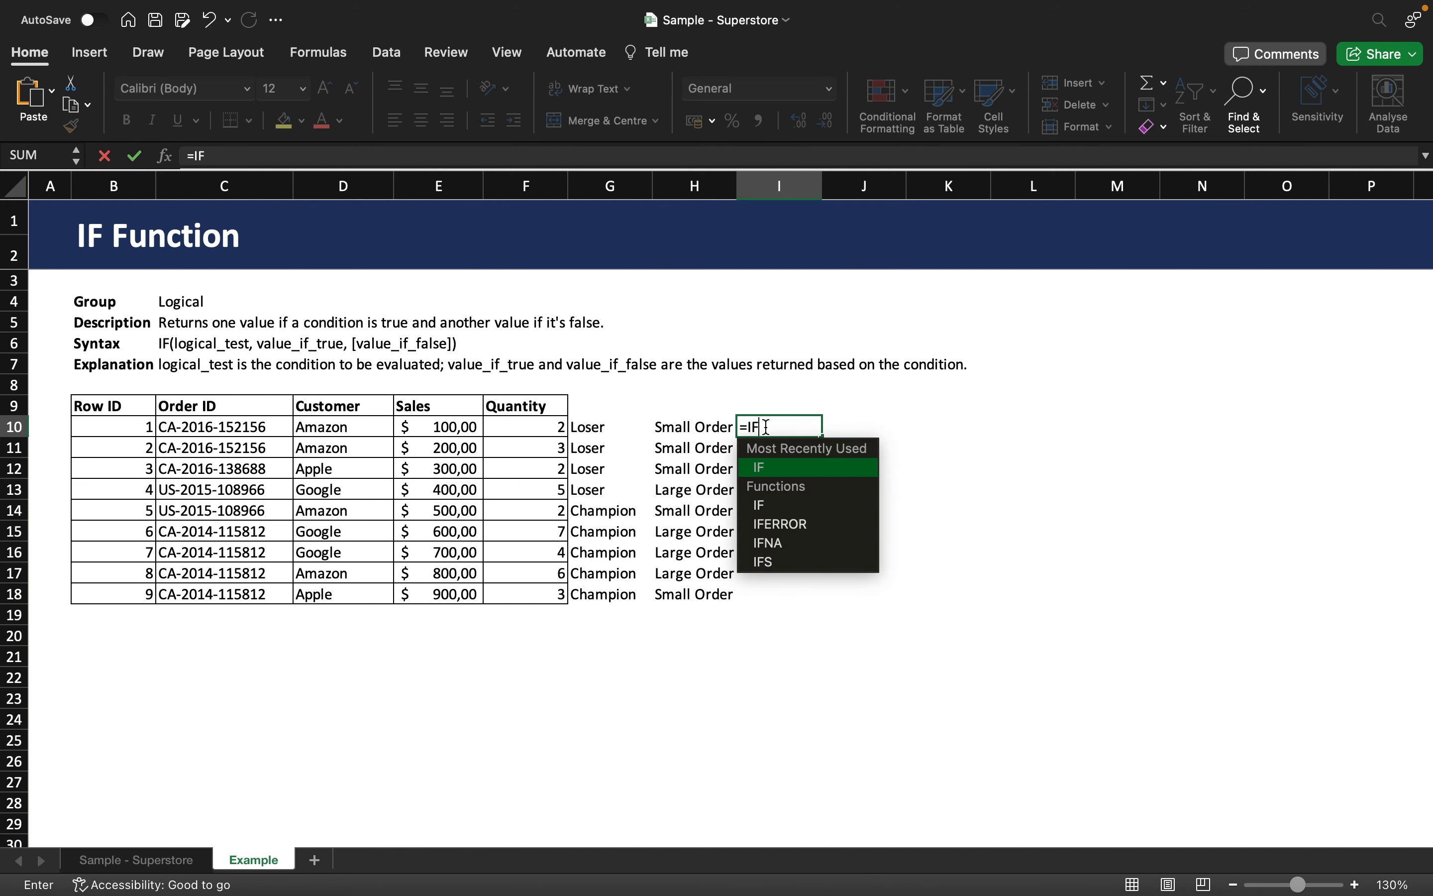
type("(")
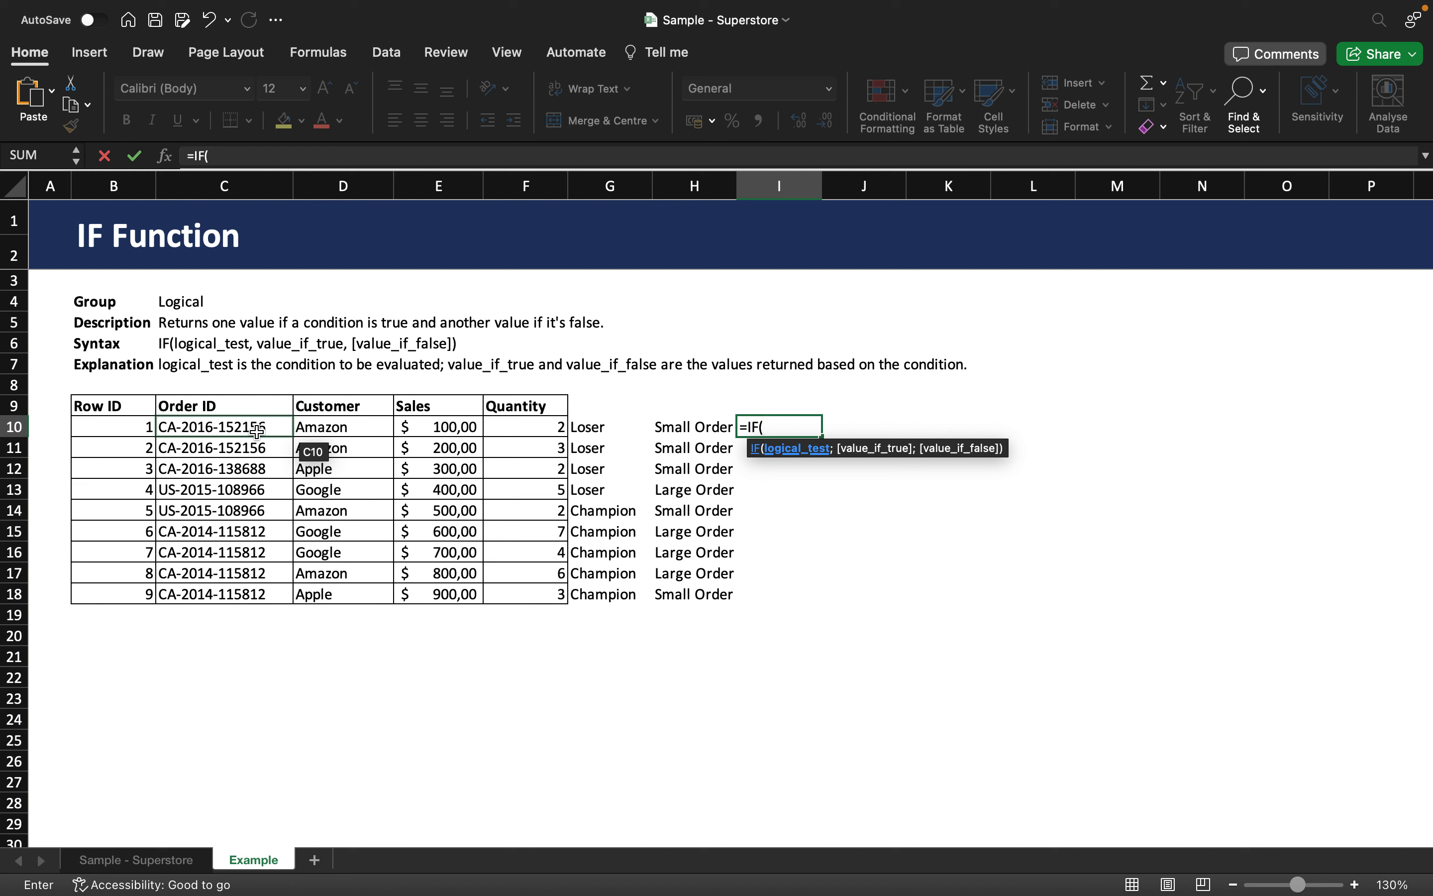
key("Escape")
left_click(853, 525)
- Enter the formula =FIND("CA";C10) in J10 to look for "CA" in the first Order ID
left_click(868, 421)
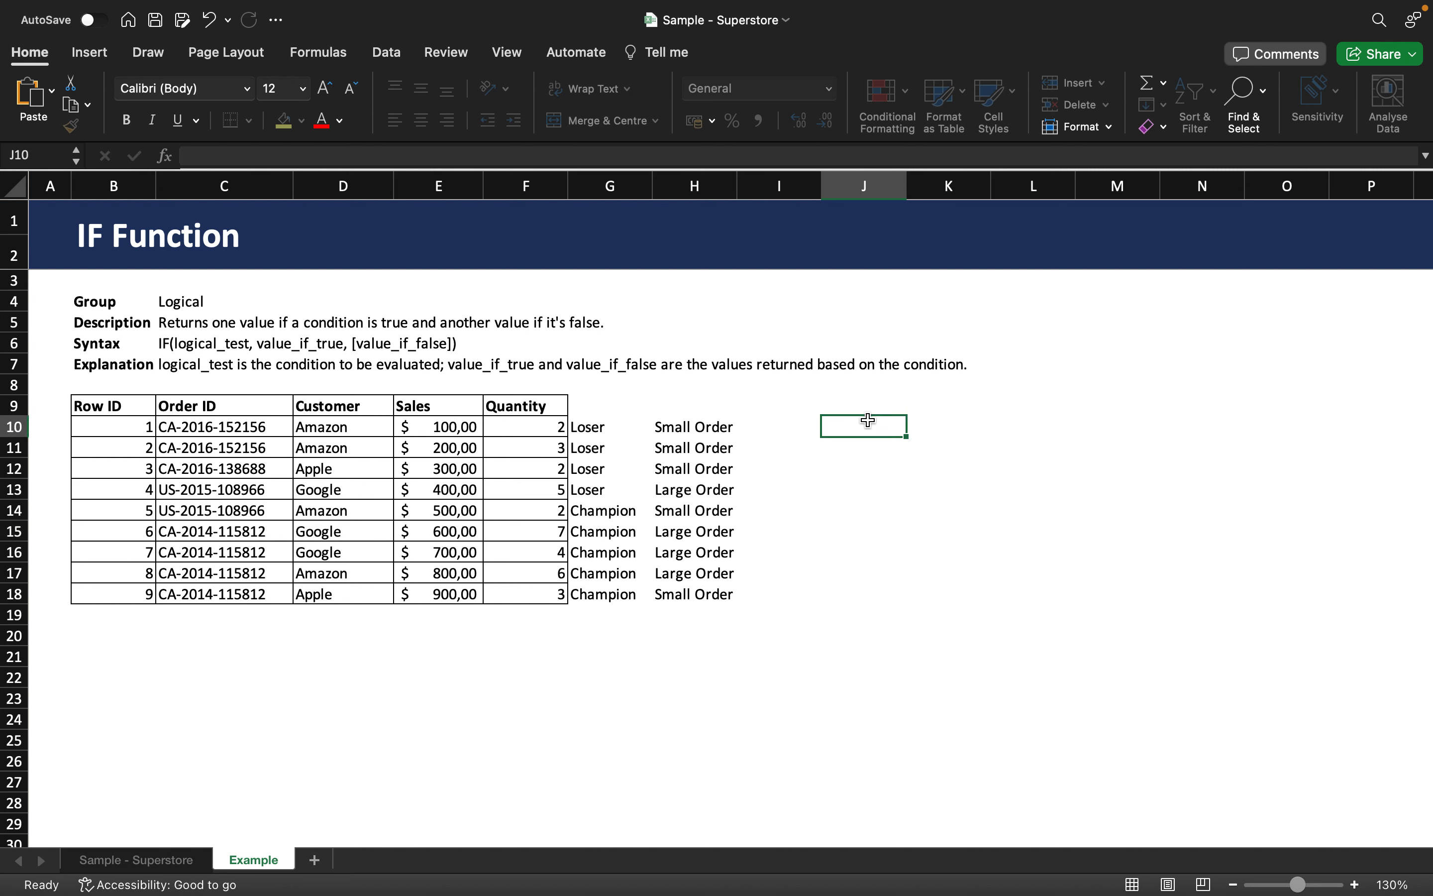
type("=FIND")
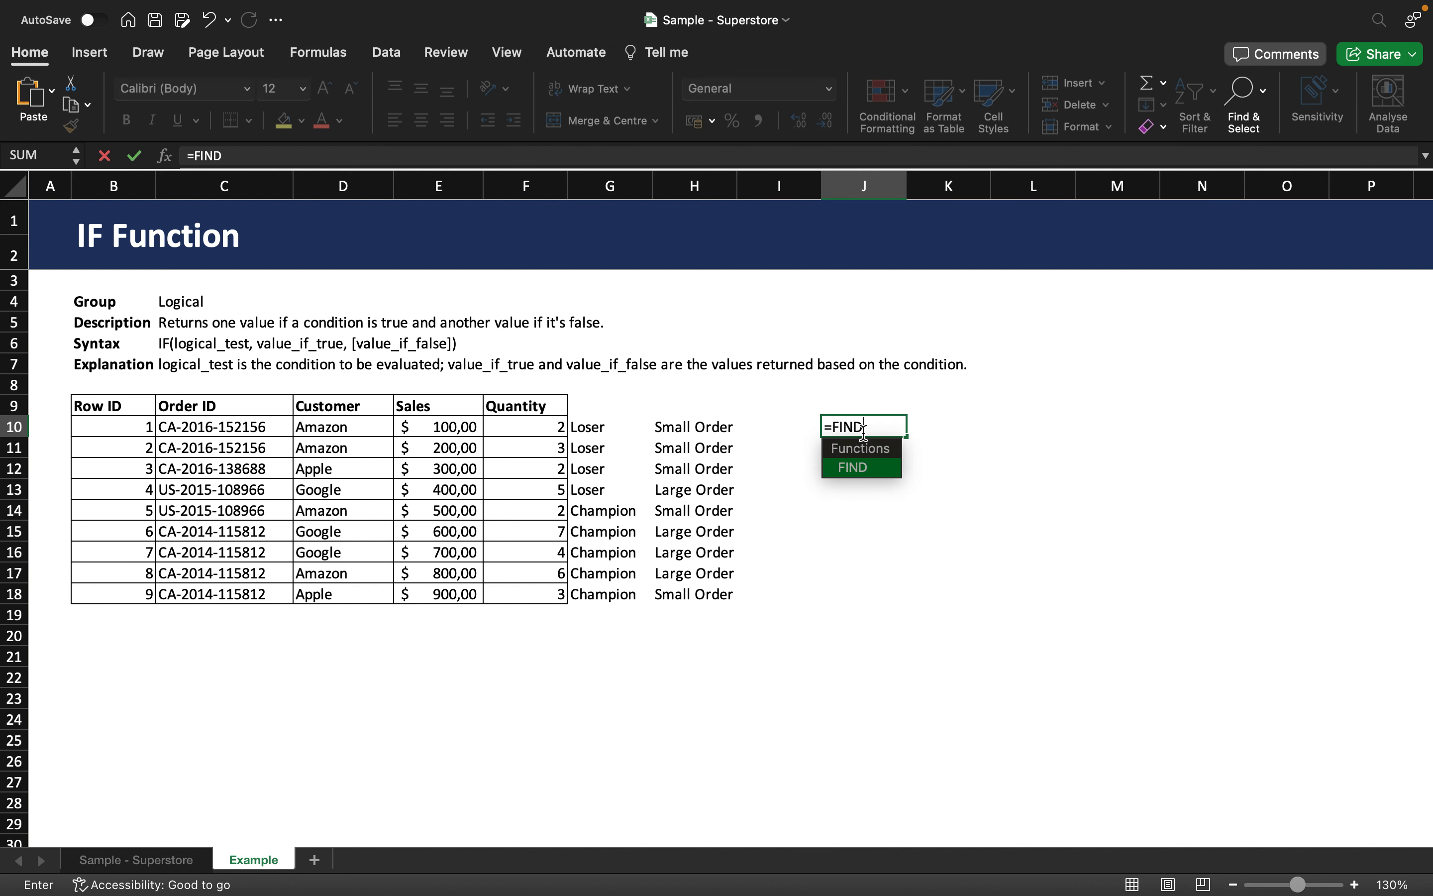
type("(\"CA\"")
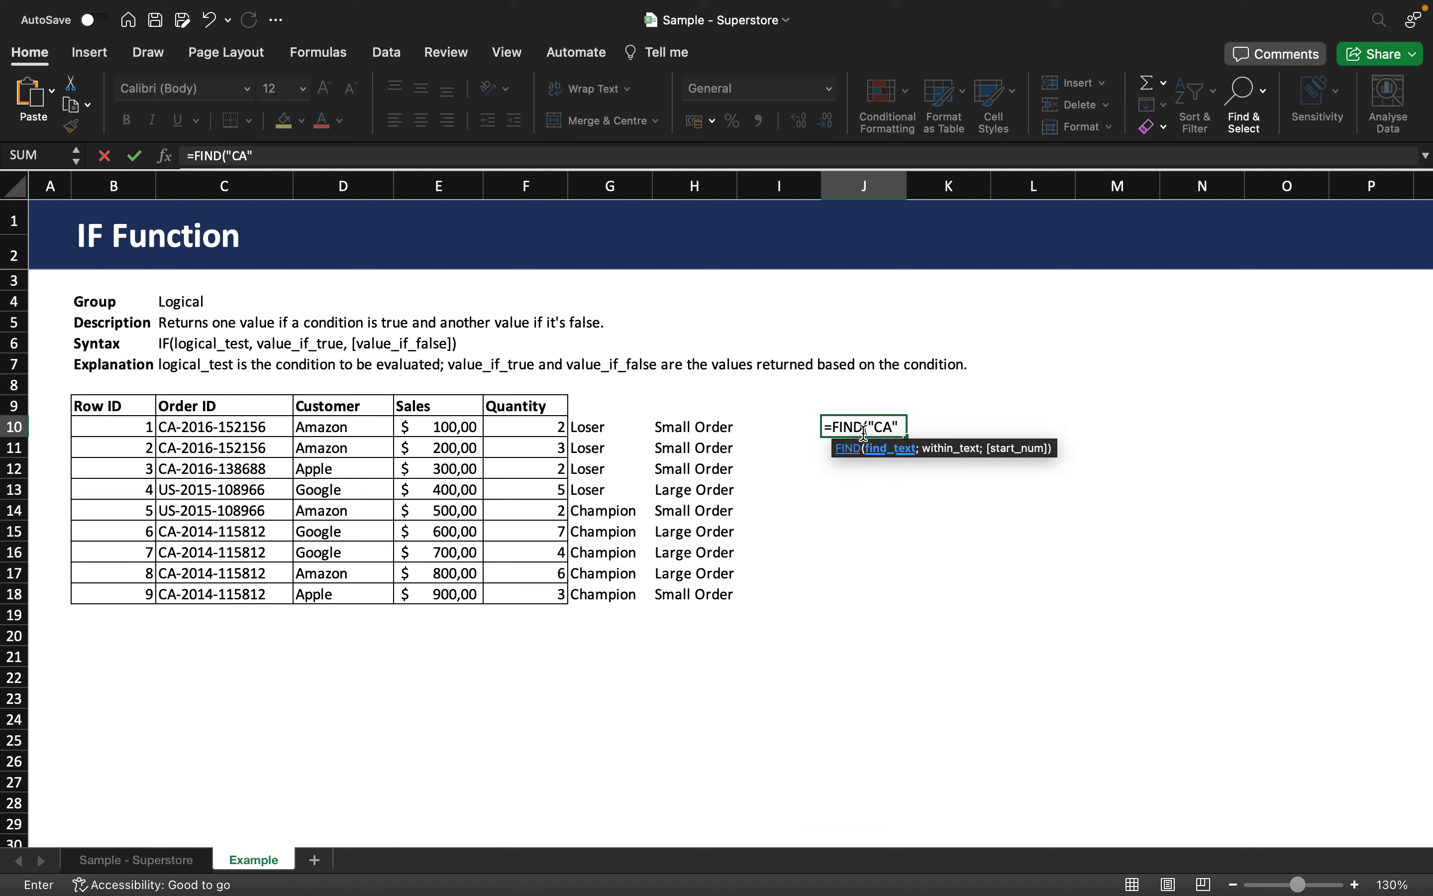
type(";")
left_click(265, 431)
type(")")
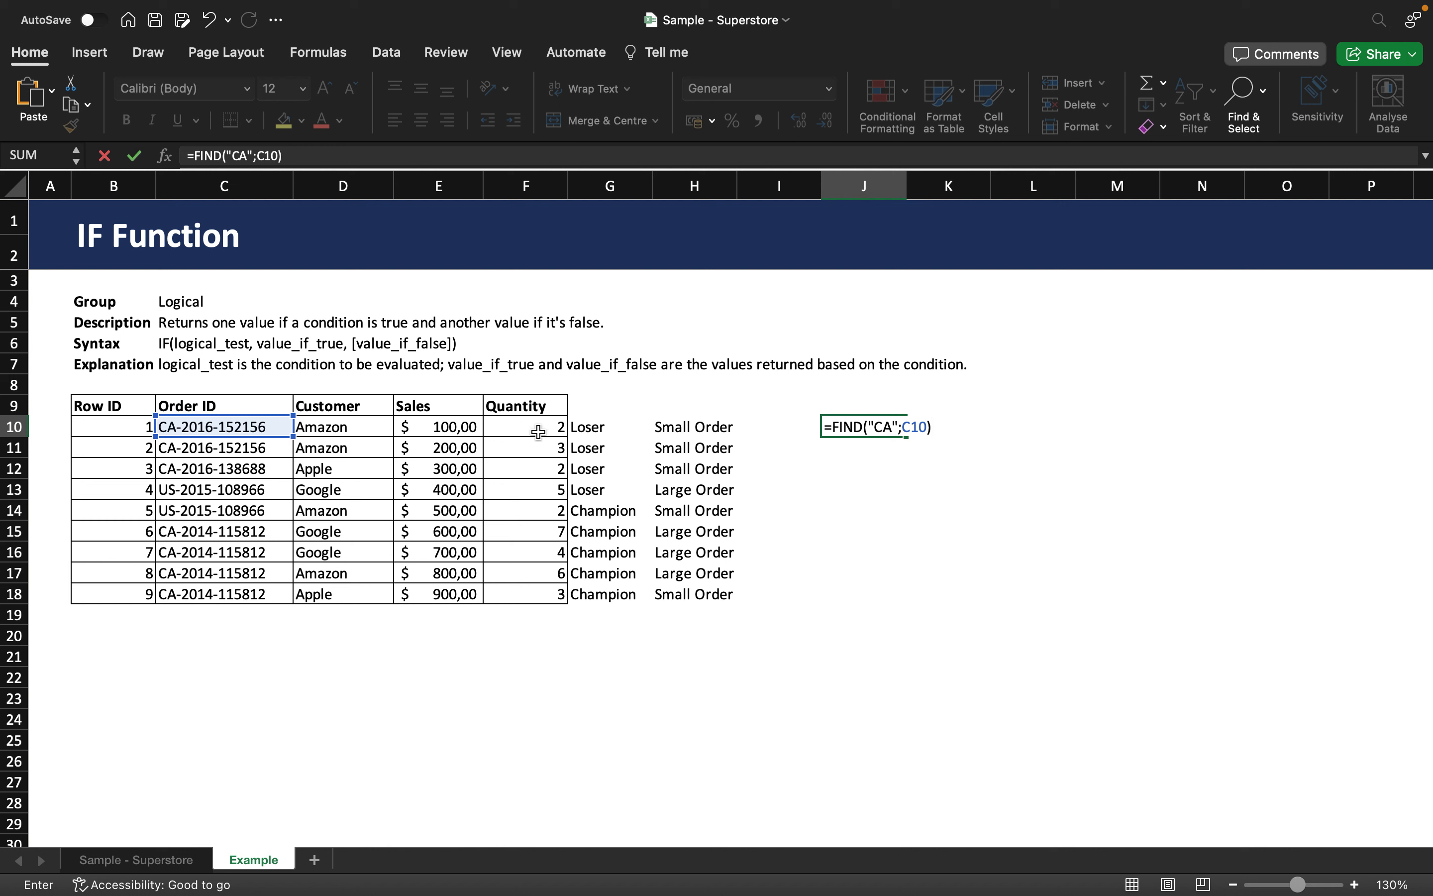
key("Return")
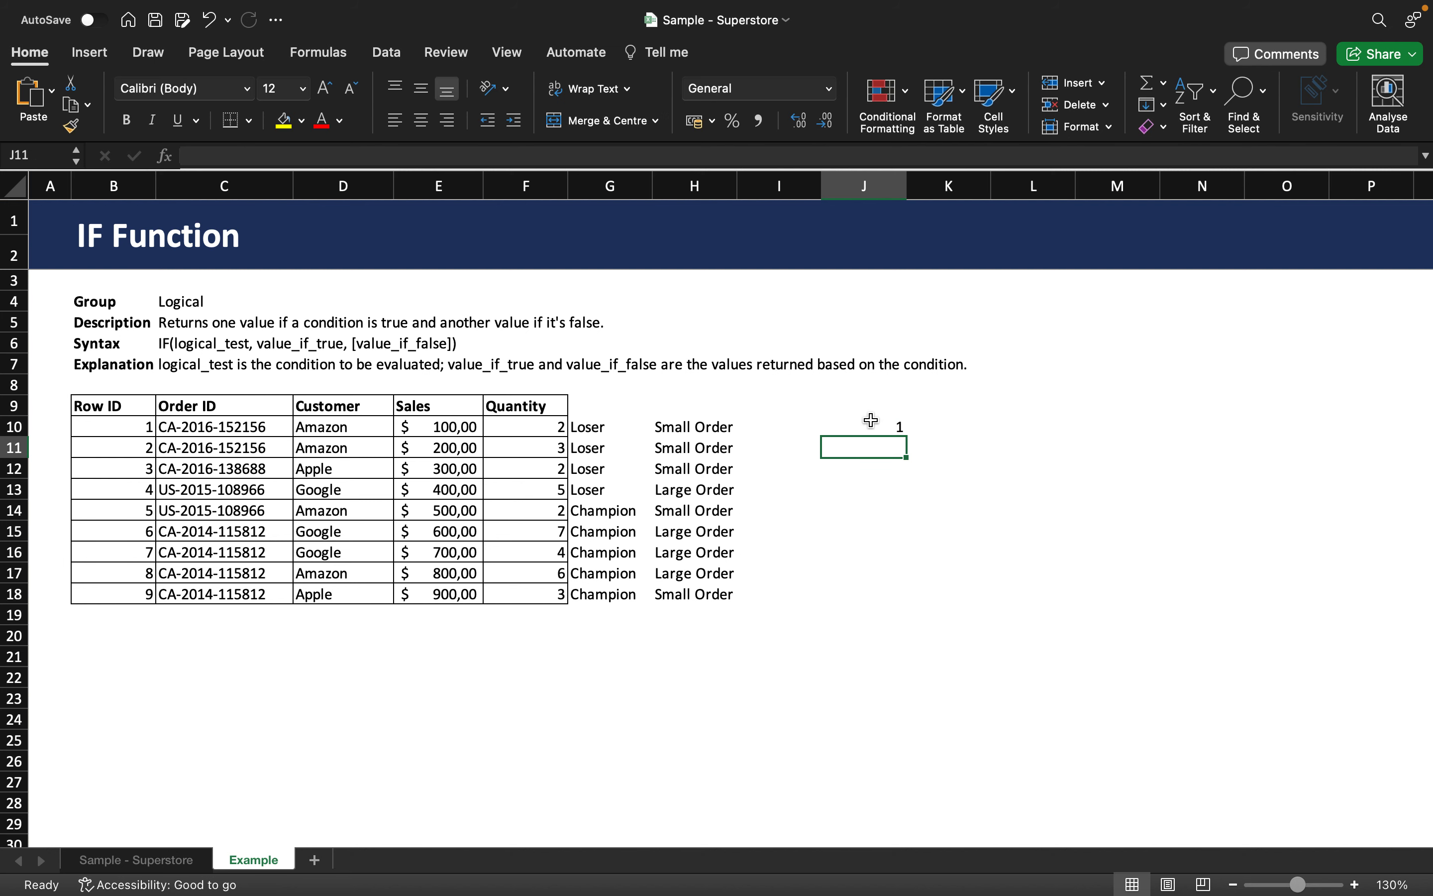
- Fill the FIND formula from J10 down to J18 and compare the results with the Order IDs
left_click(880, 424)
left_click_drag(904, 441, 880, 595)
left_click(880, 595)
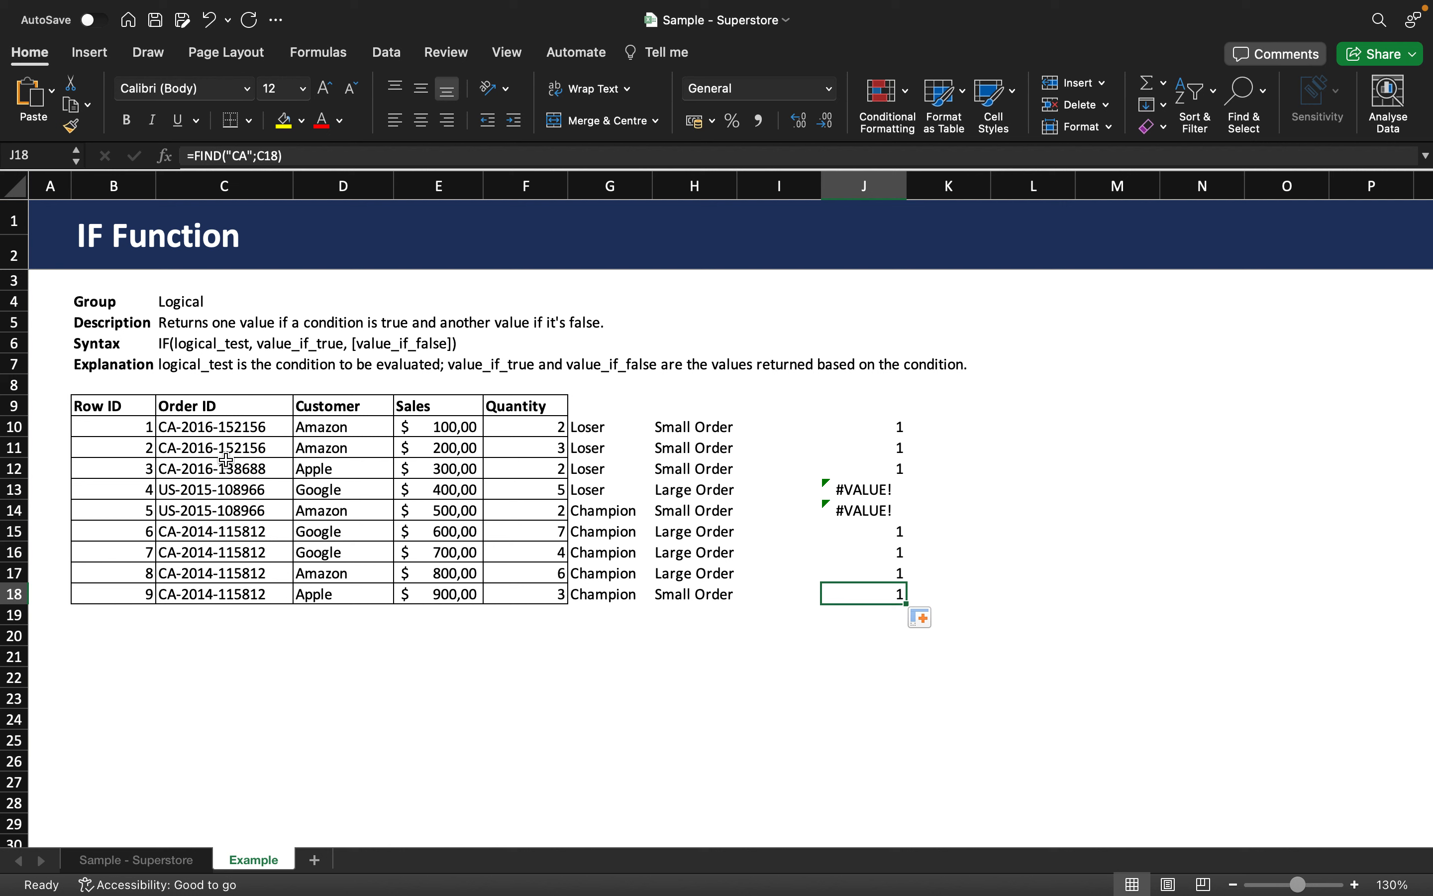
left_click(175, 449)
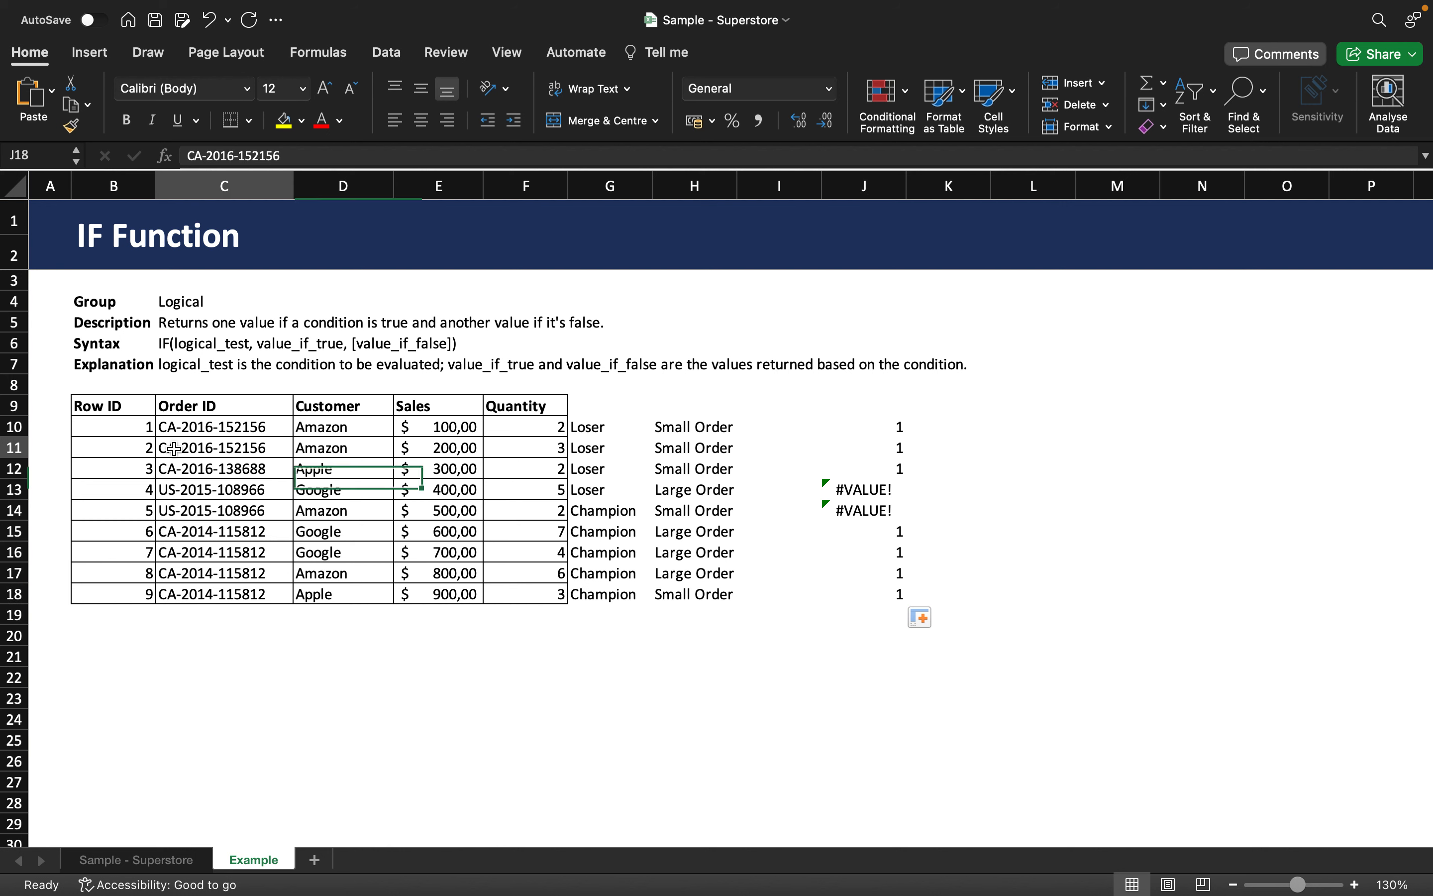
left_click(180, 488)
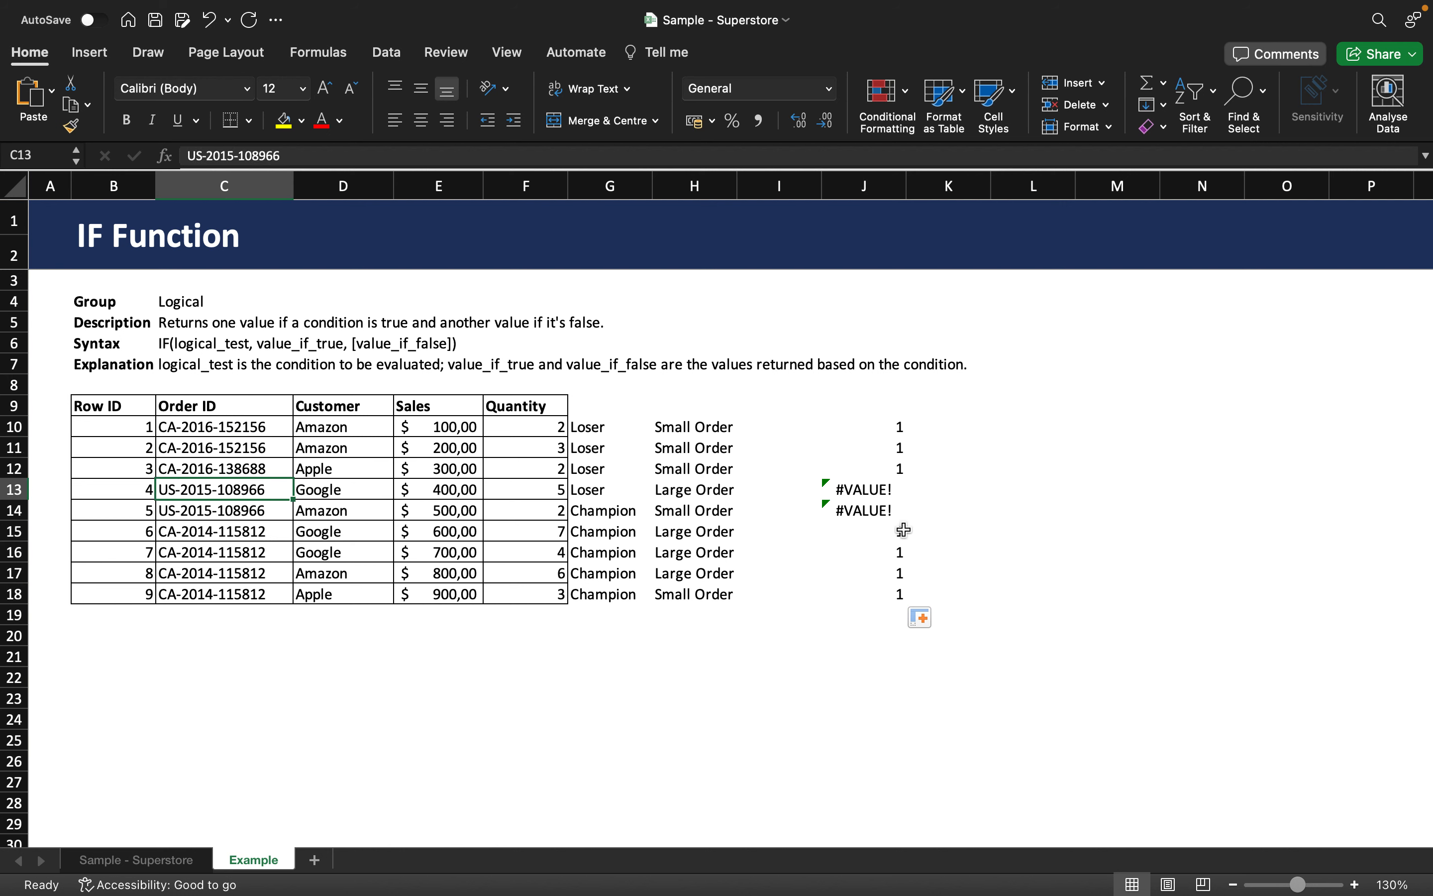
left_click(859, 494)
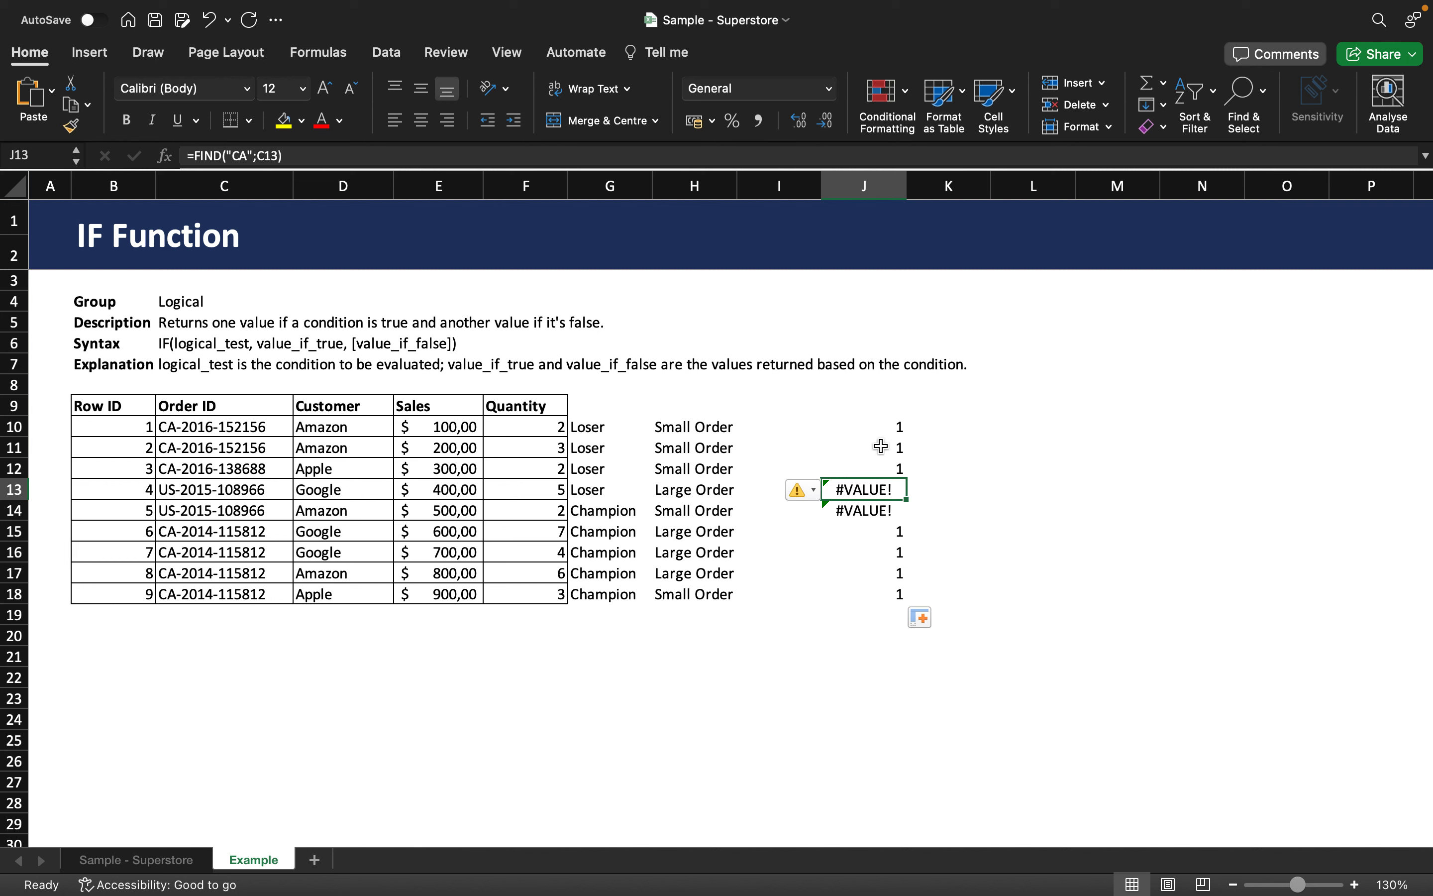
left_click(862, 433)
left_click(878, 619)
left_click(878, 560)
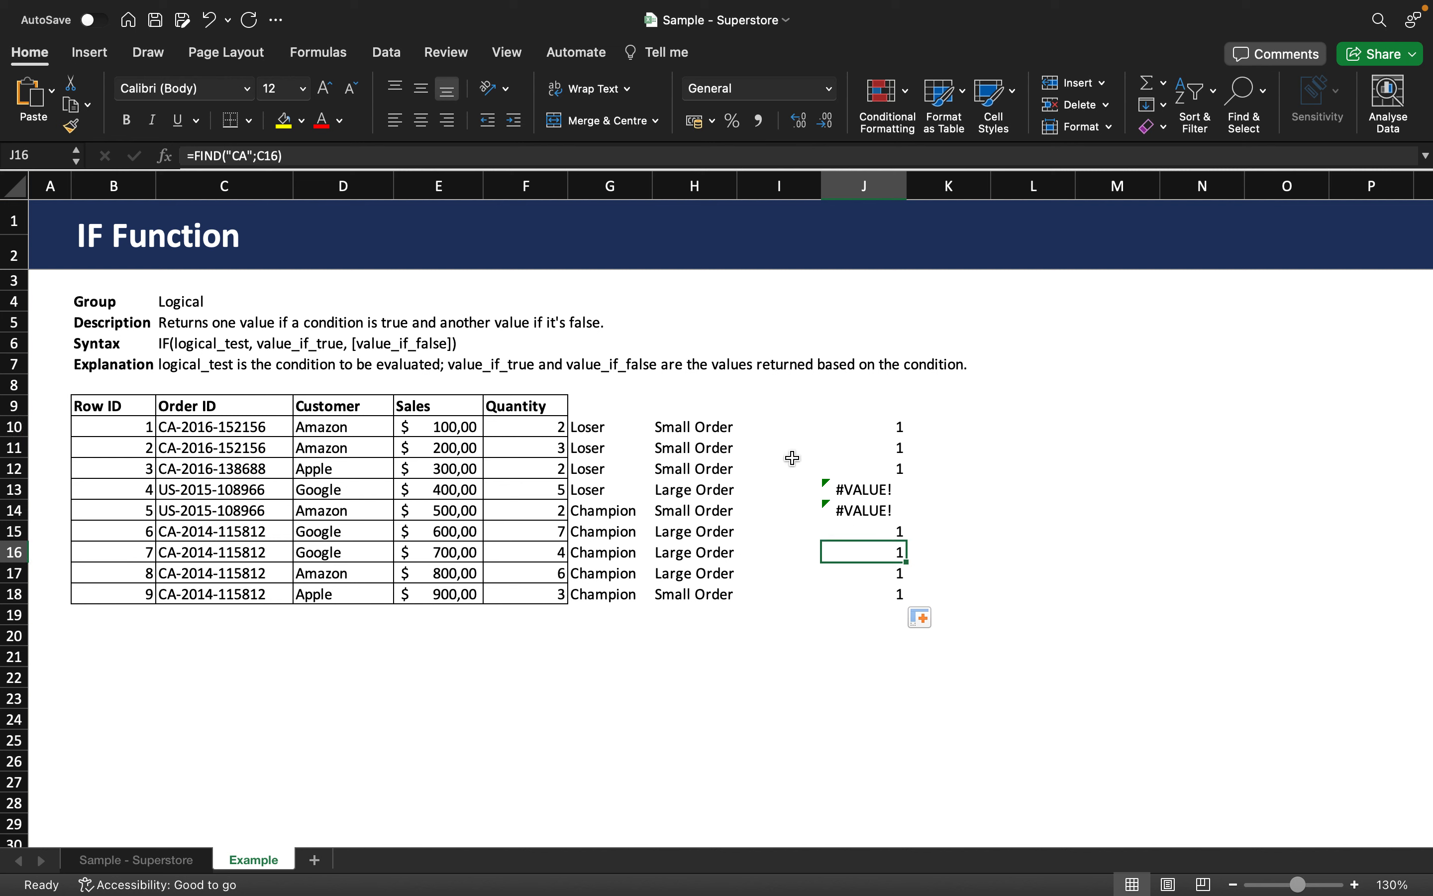
- Start an IF formula in I10 with FIND("CA";C10) as the logical test
left_click(783, 448)
left_click(776, 426)
type("=")
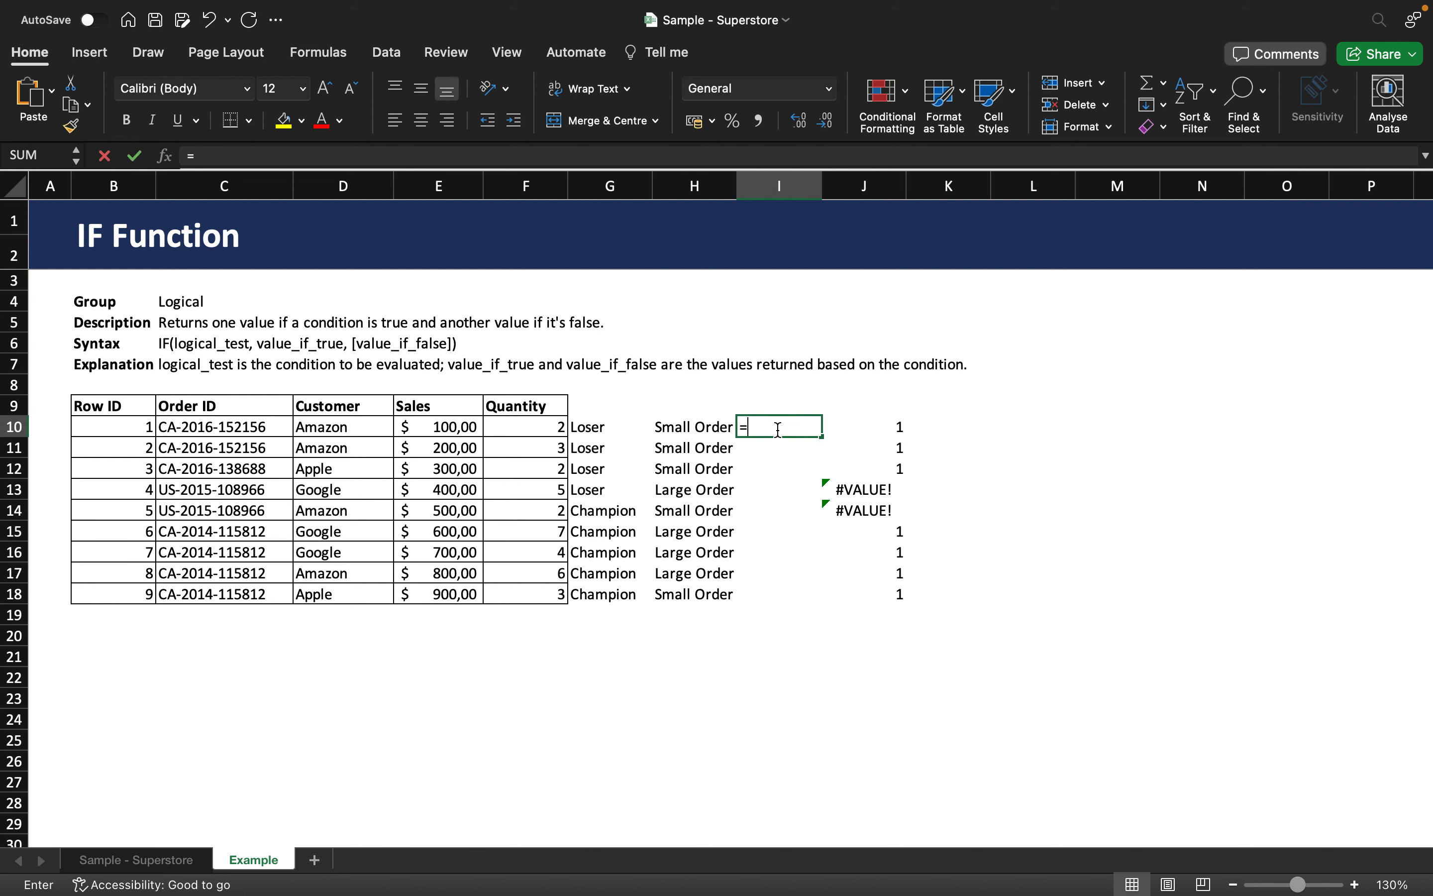
type("IF(")
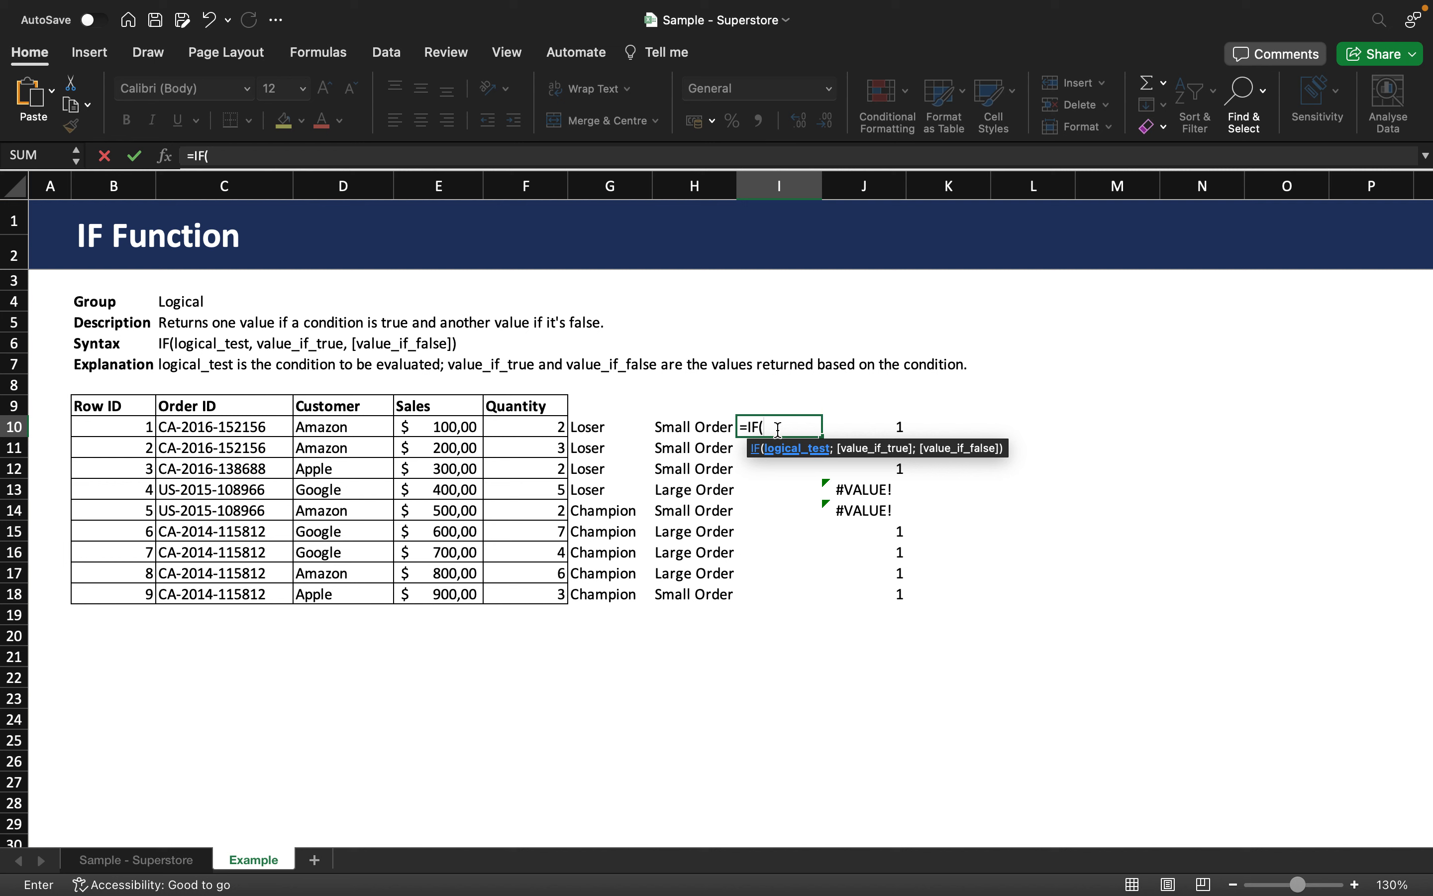
type("FIND")
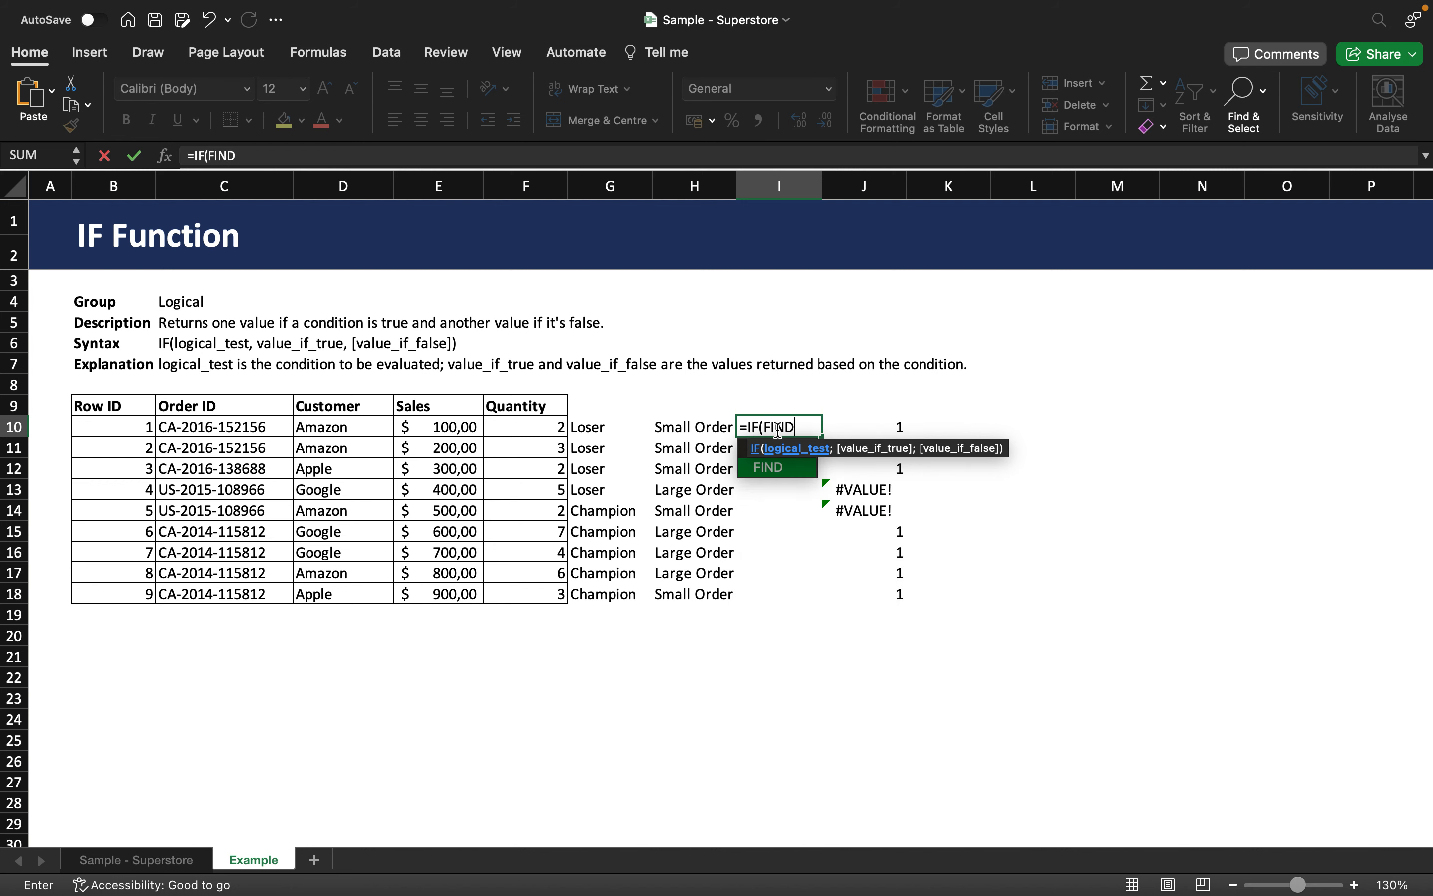
type("(\"CA\";")
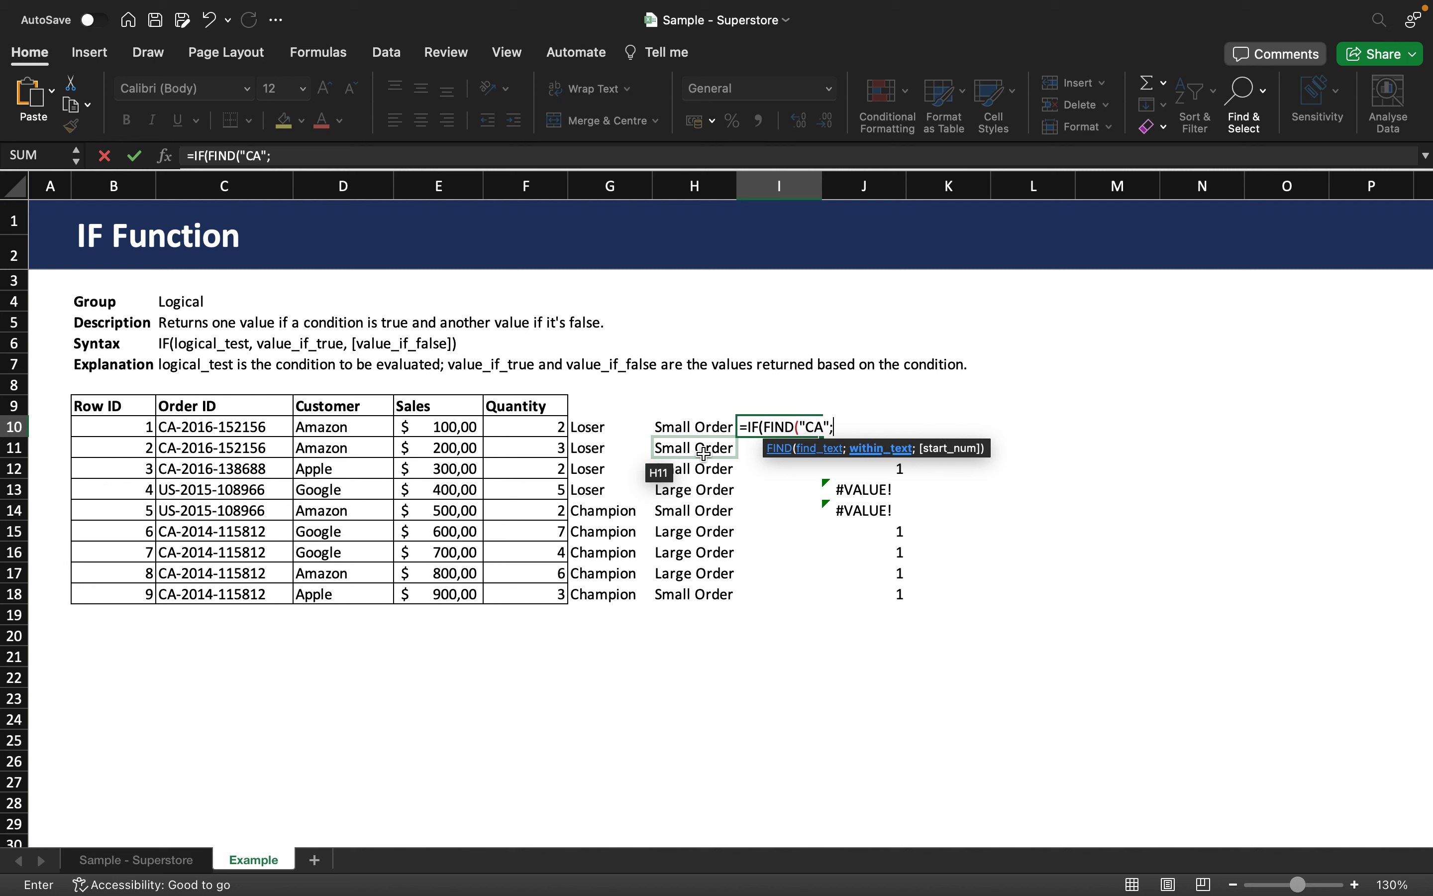
left_click(192, 424)
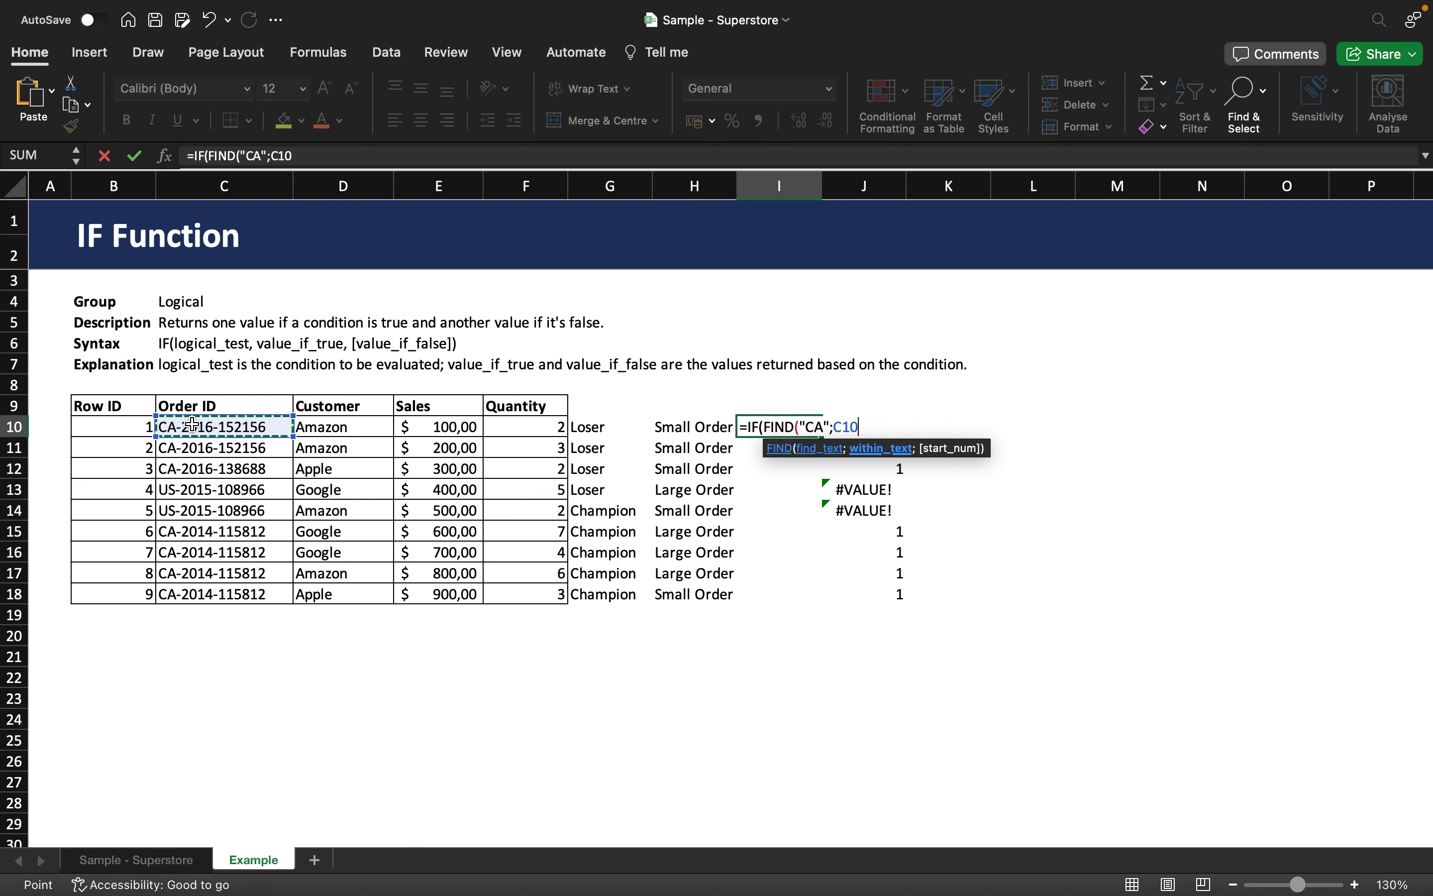
type(")")
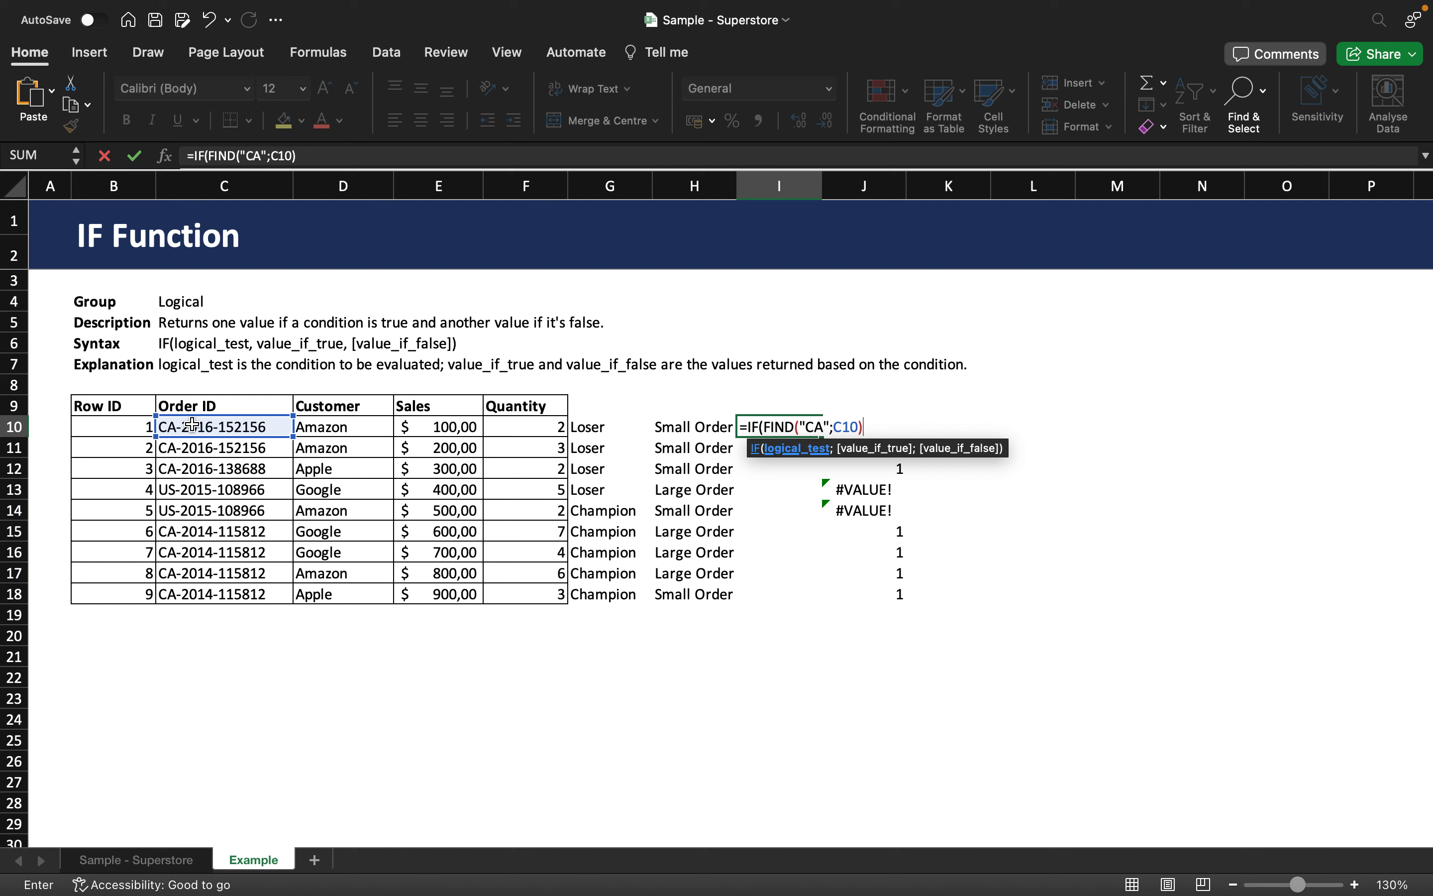
- Complete the I10 formula's arguments with "Canada" if true and "USA" if false
type(";")
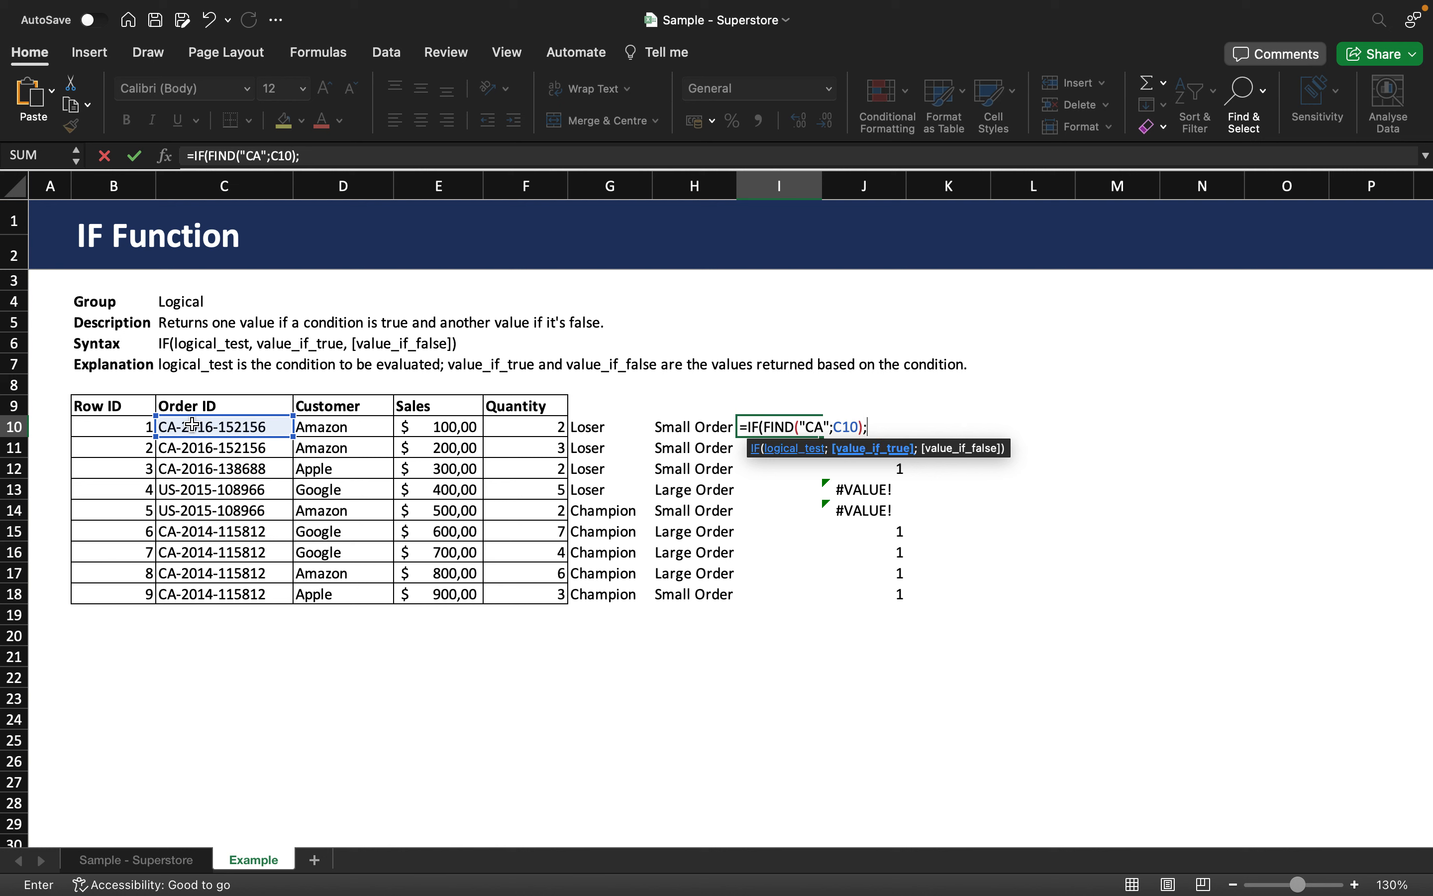
type("\"Canada\"; \"USA\"")
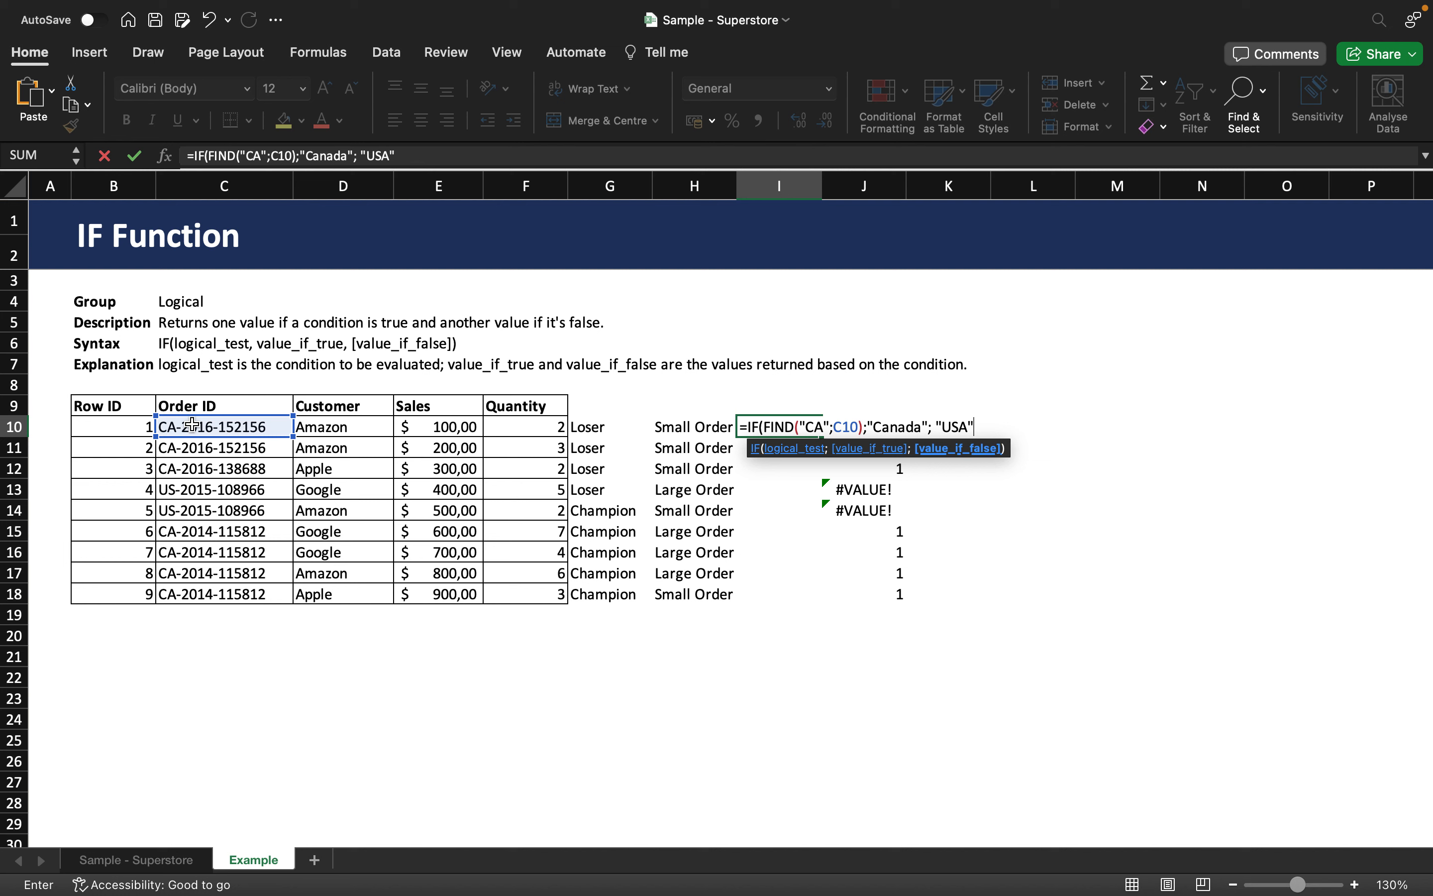
type(")")
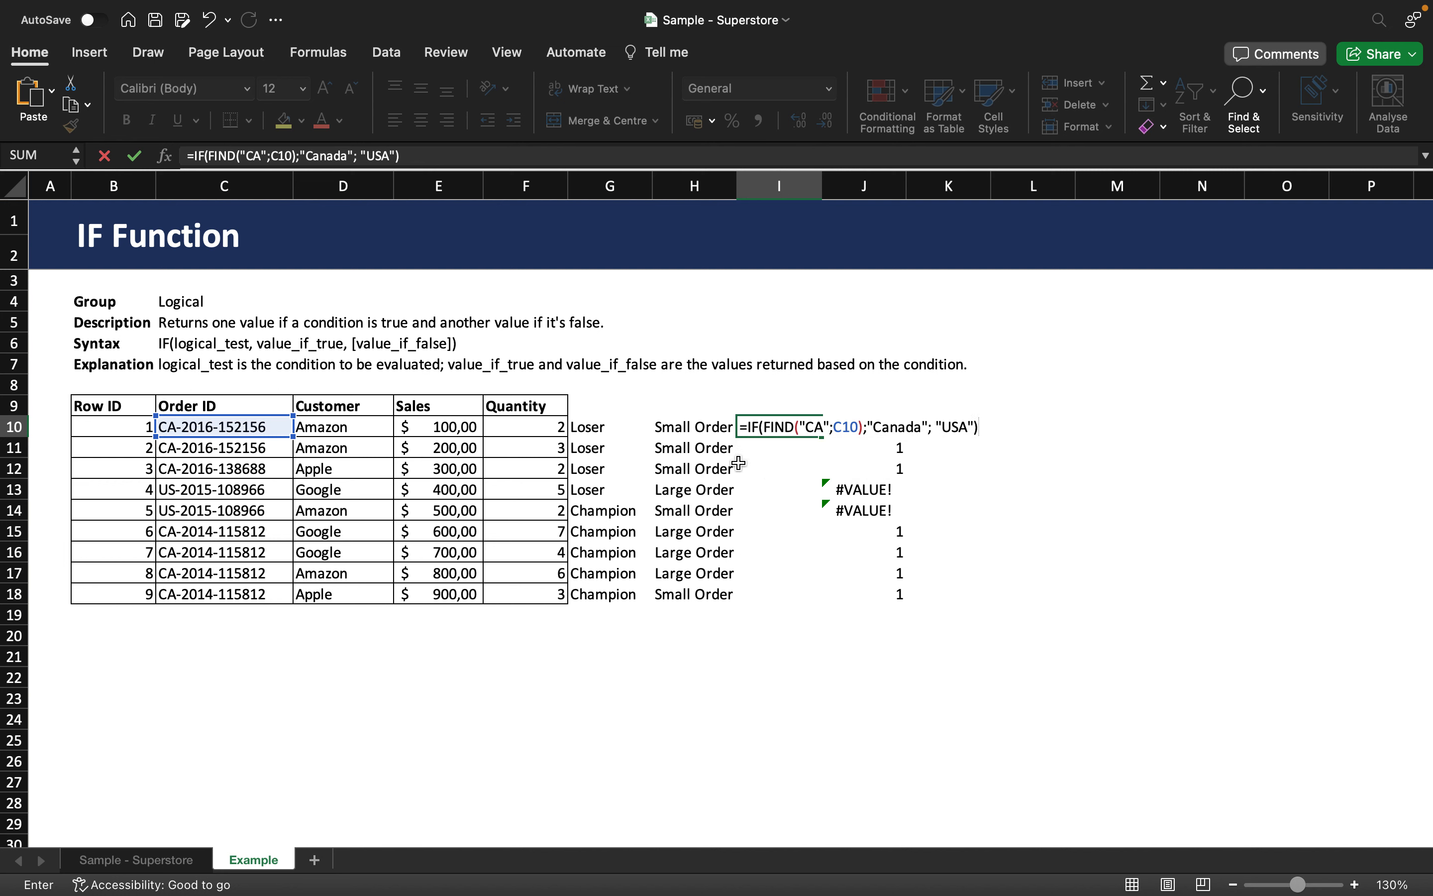
- Wrap the FIND test in the I10 formula with ISNUMBER and enter the formula
left_click(760, 423)
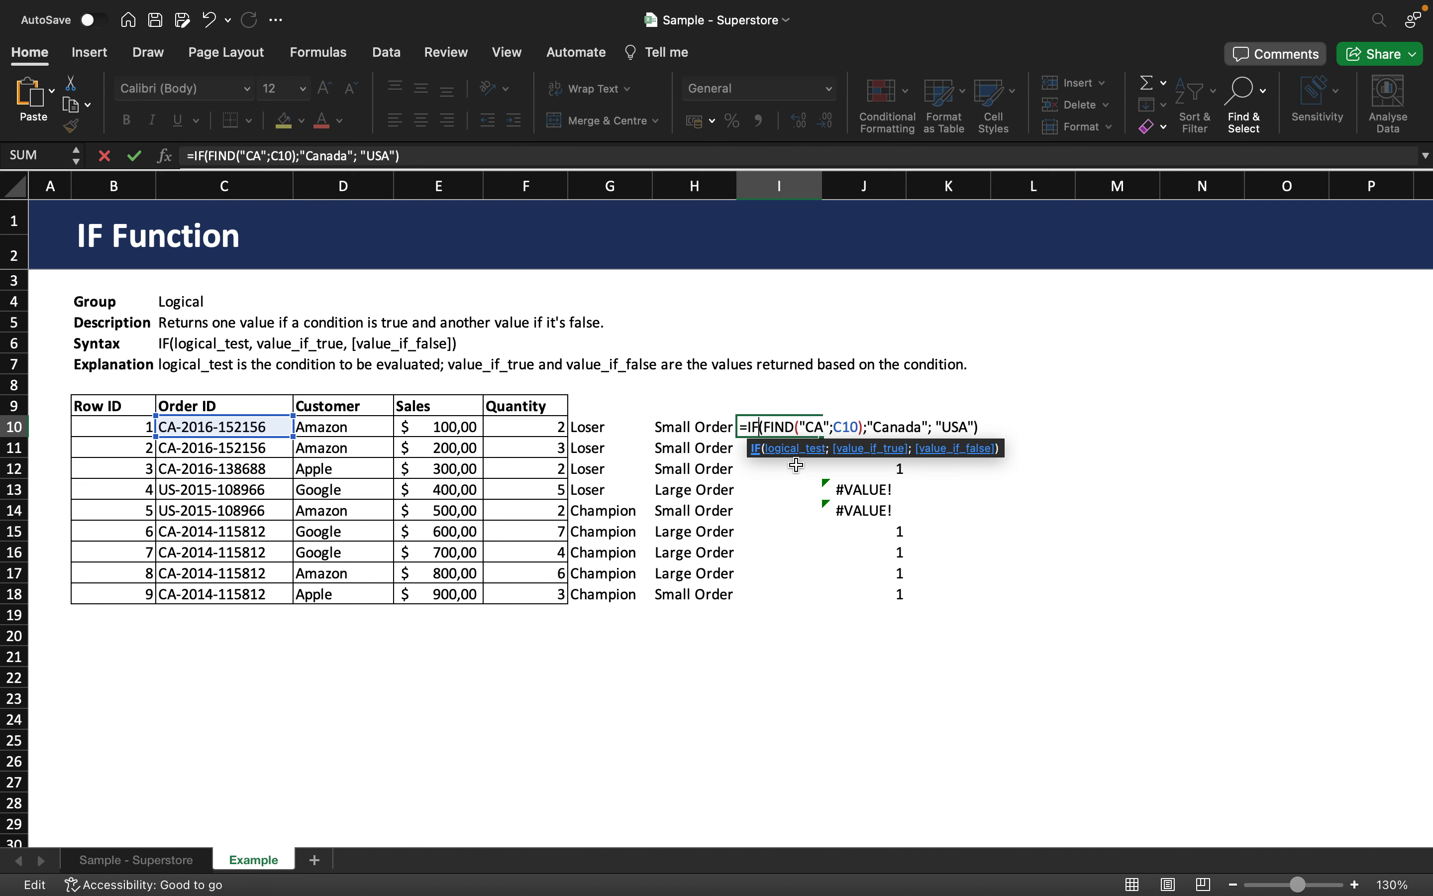
left_click(764, 423)
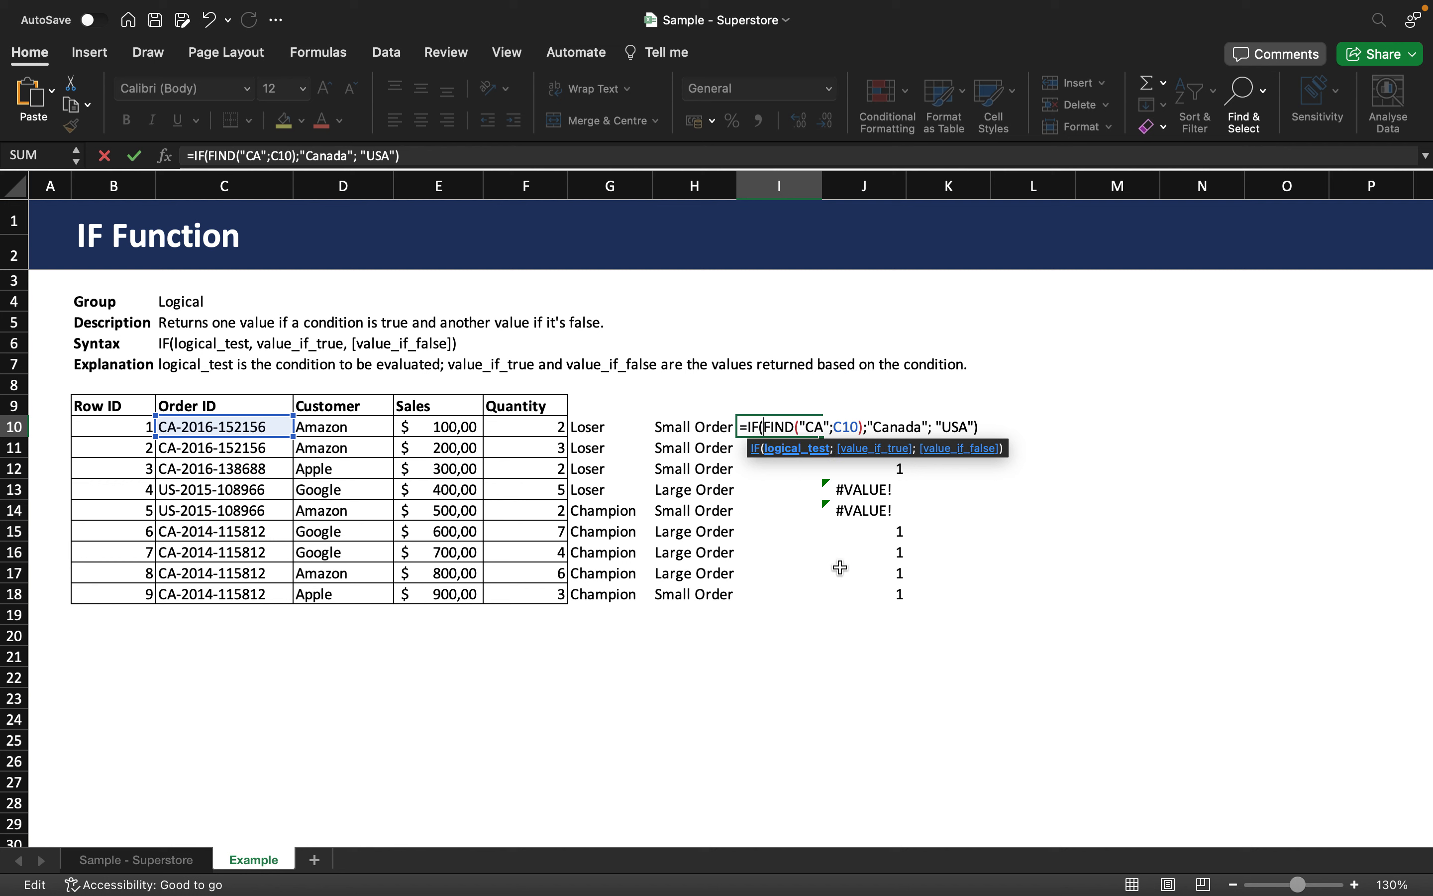
type("ISNUM")
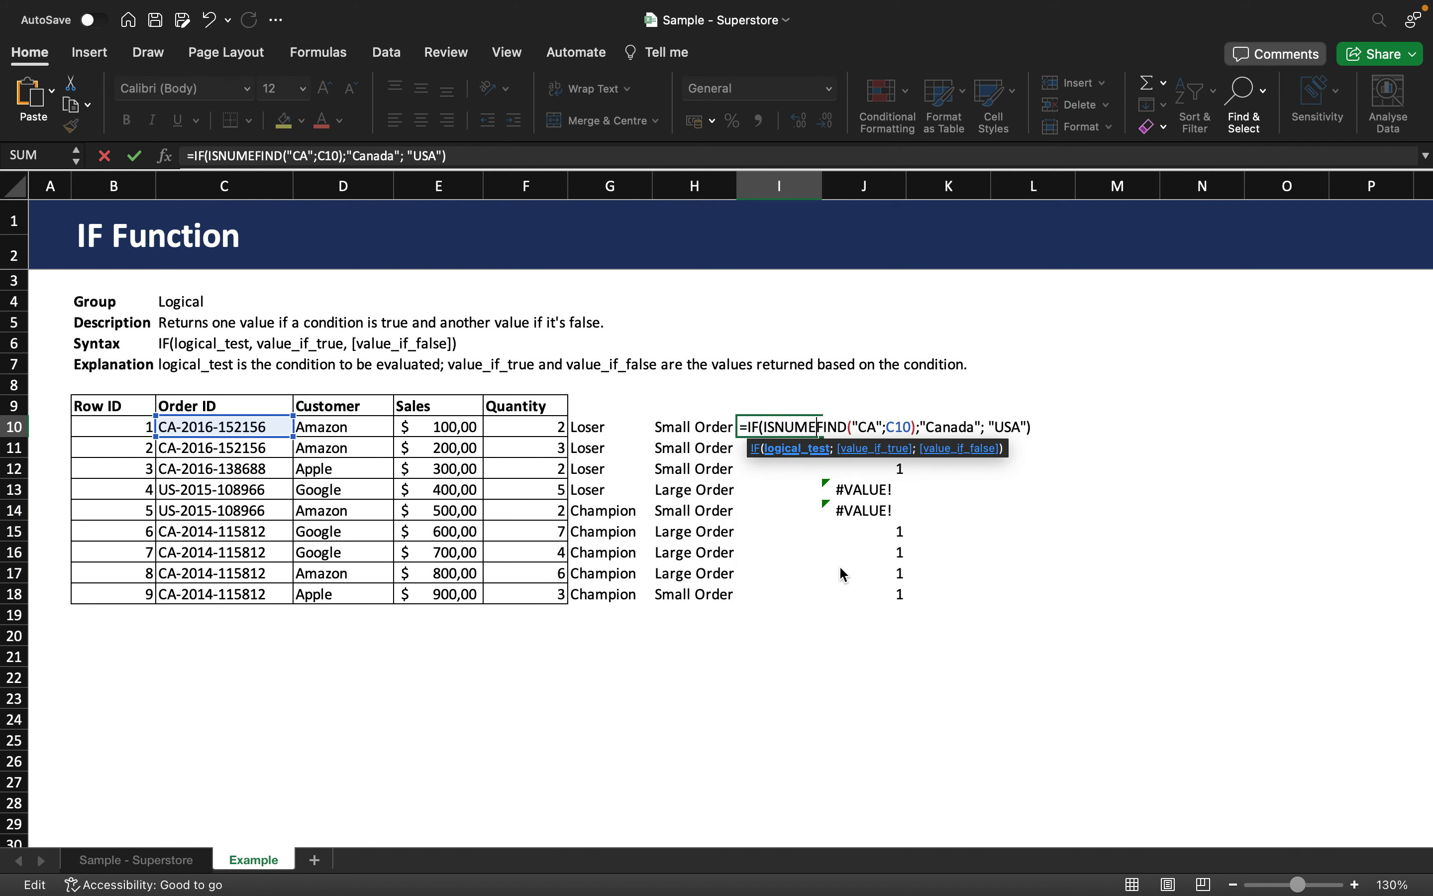
type("BER(")
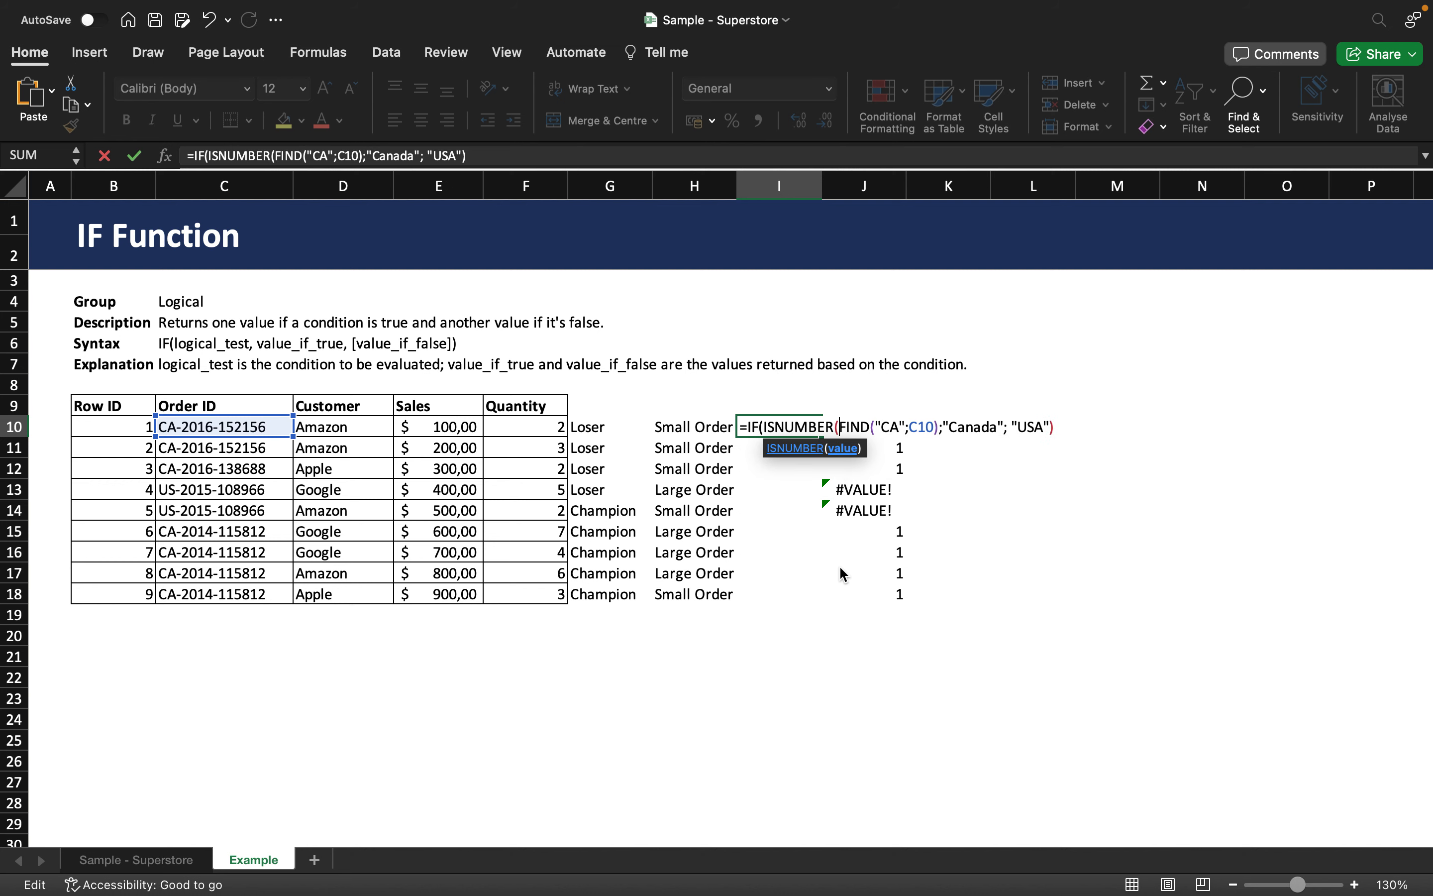
left_click(939, 427)
type(")")
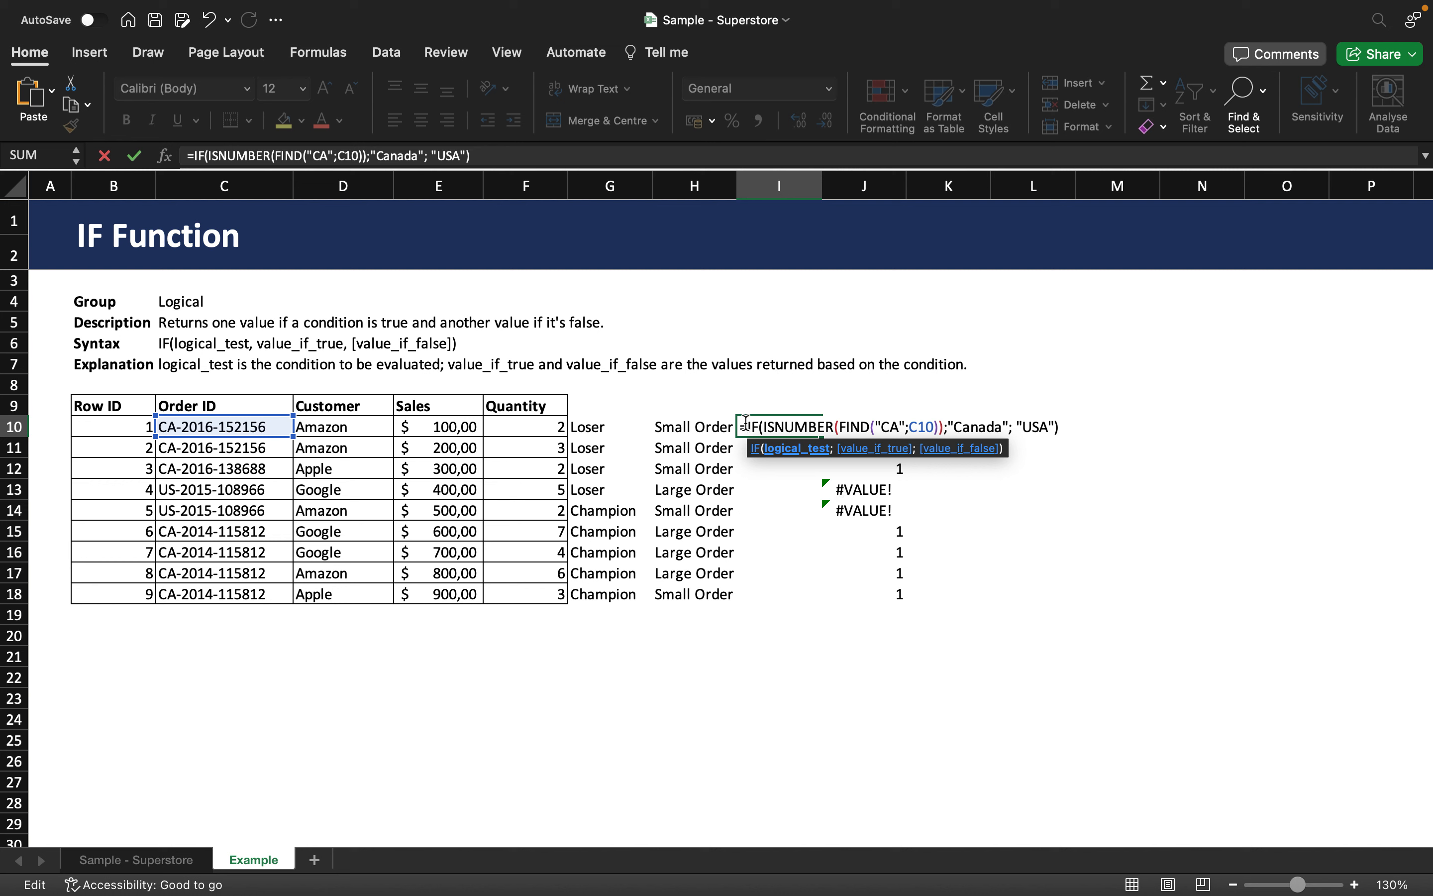
key("Return")
- Fill the country formula from I10 down to I18 and check the results against the Order IDs
left_click(790, 425)
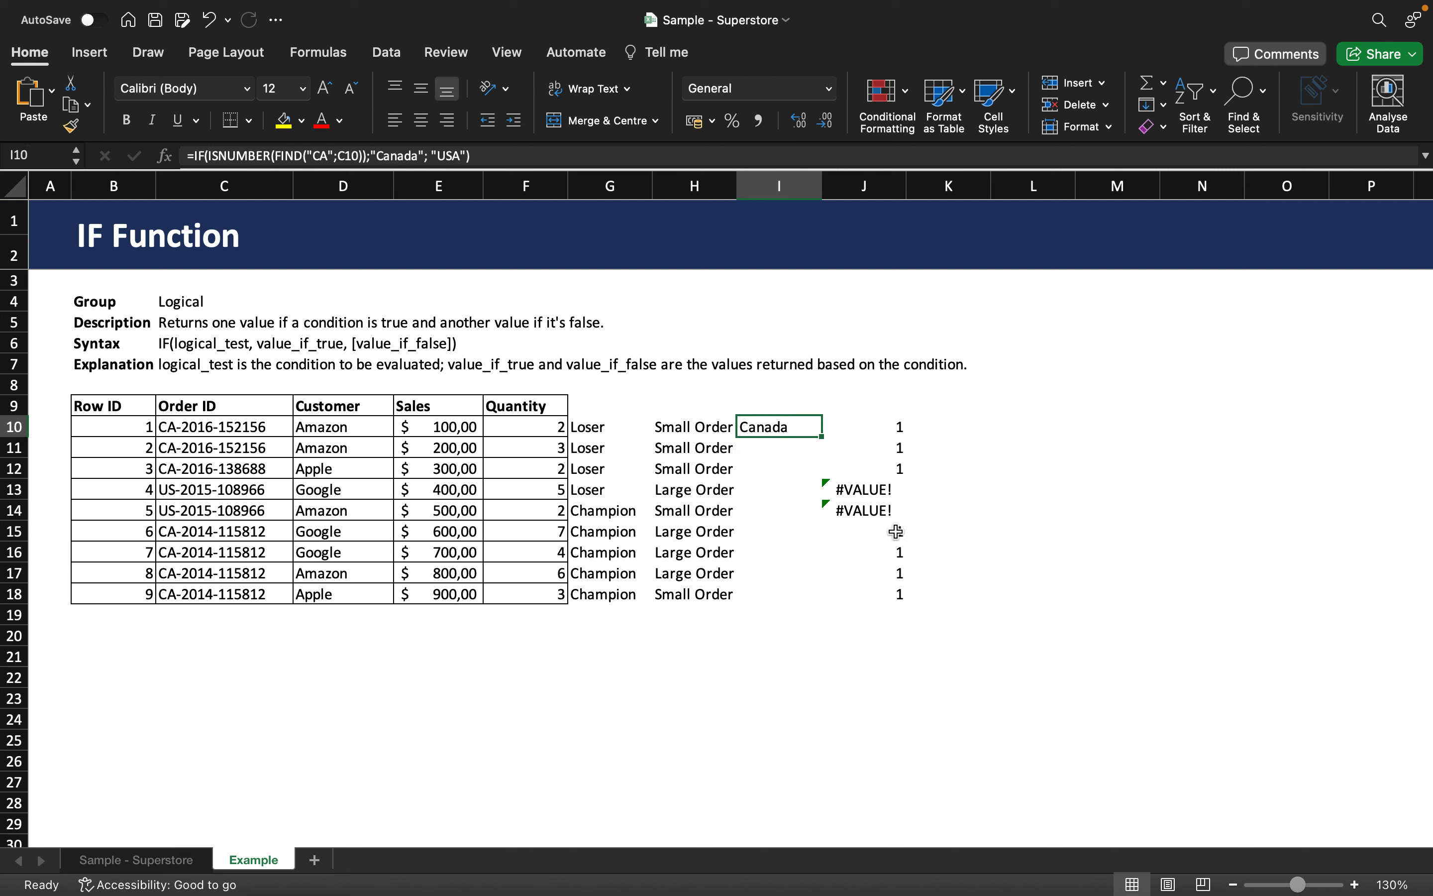
left_click_drag(824, 436, 767, 594)
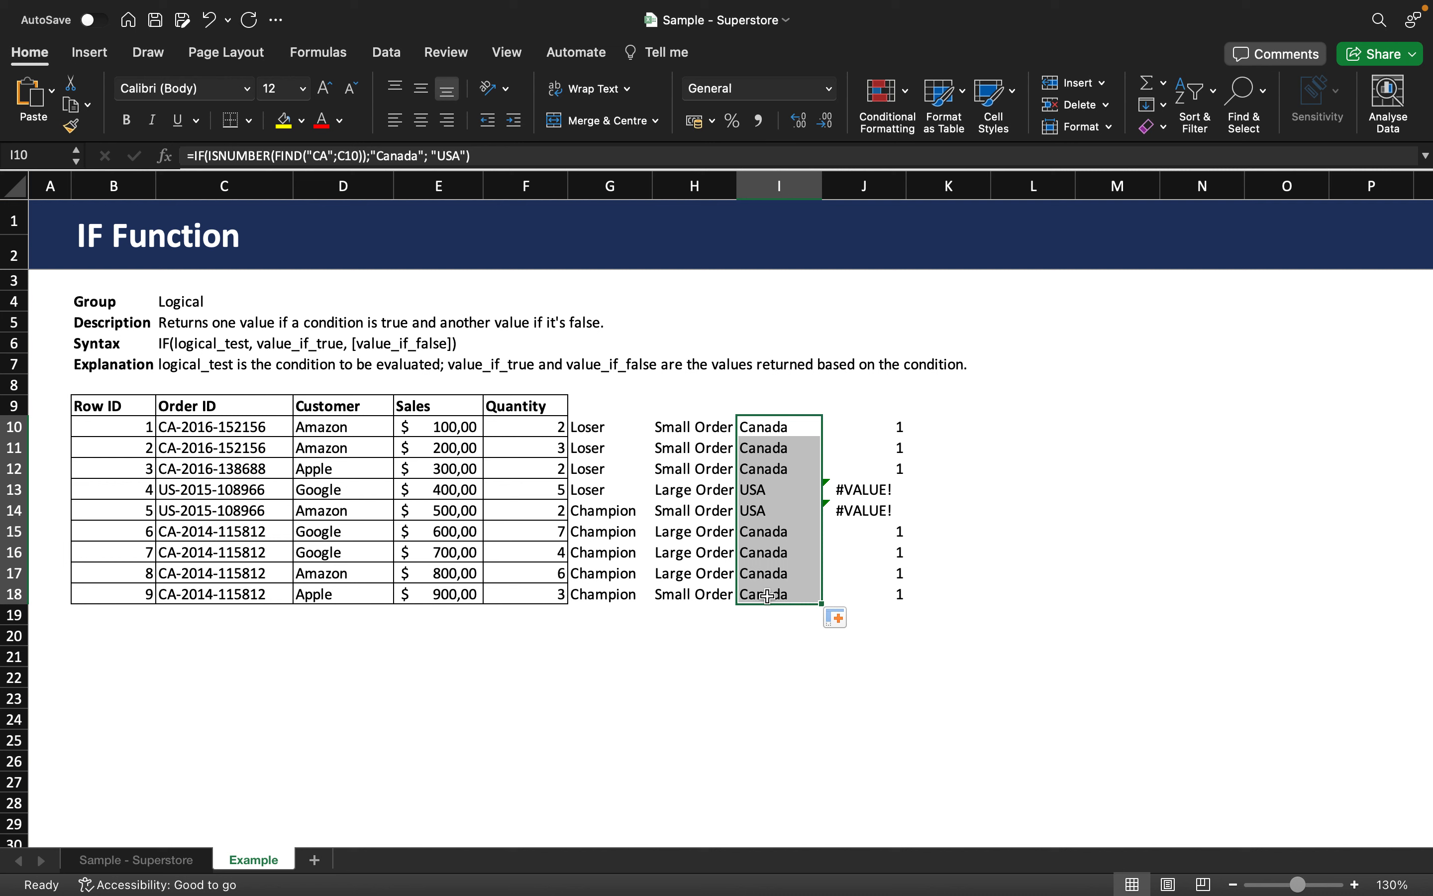
left_click(772, 448)
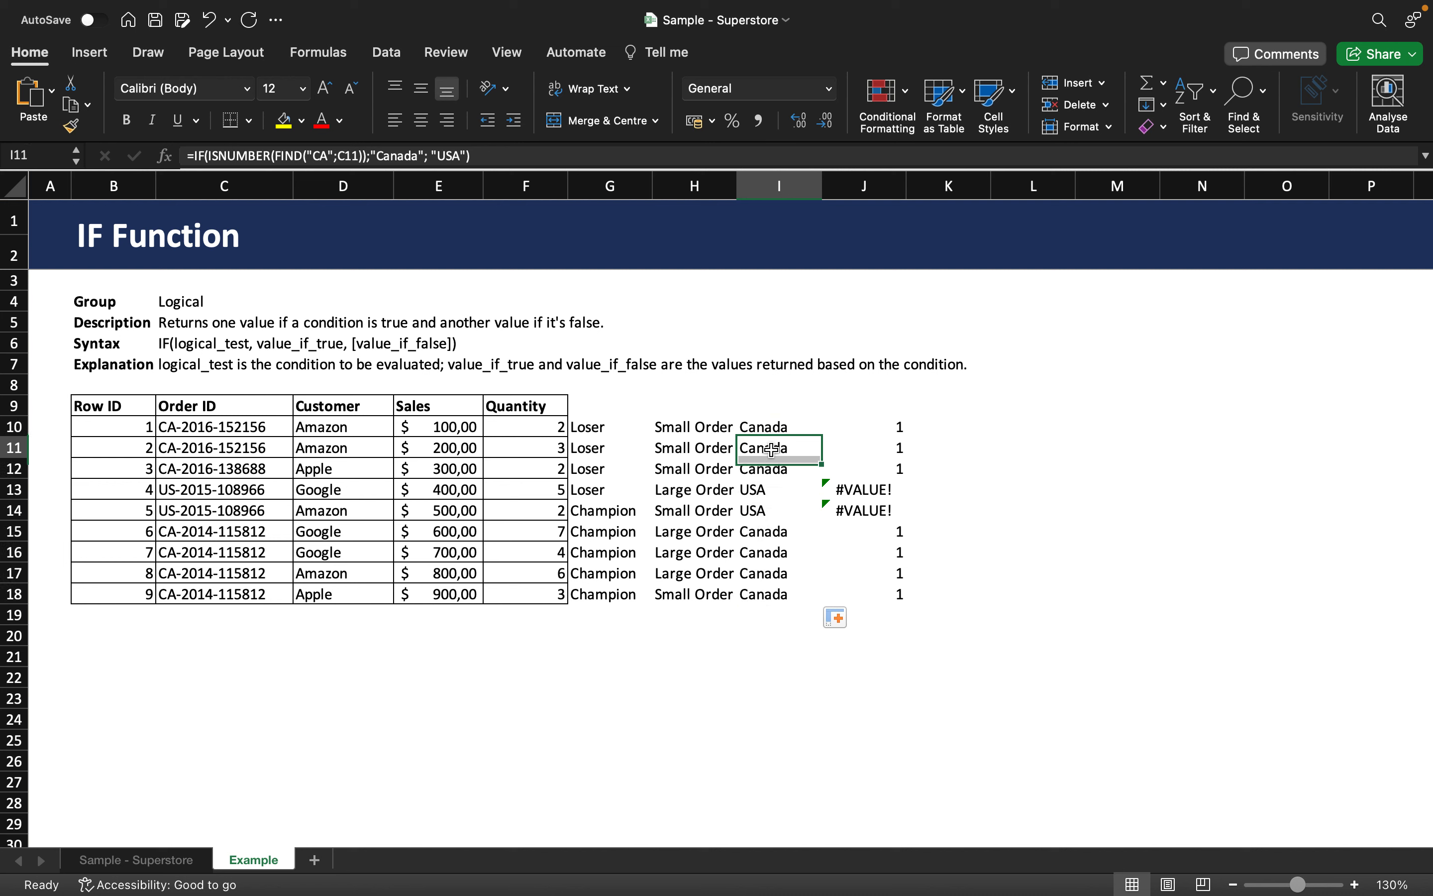
left_click(212, 448)
left_click(762, 446)
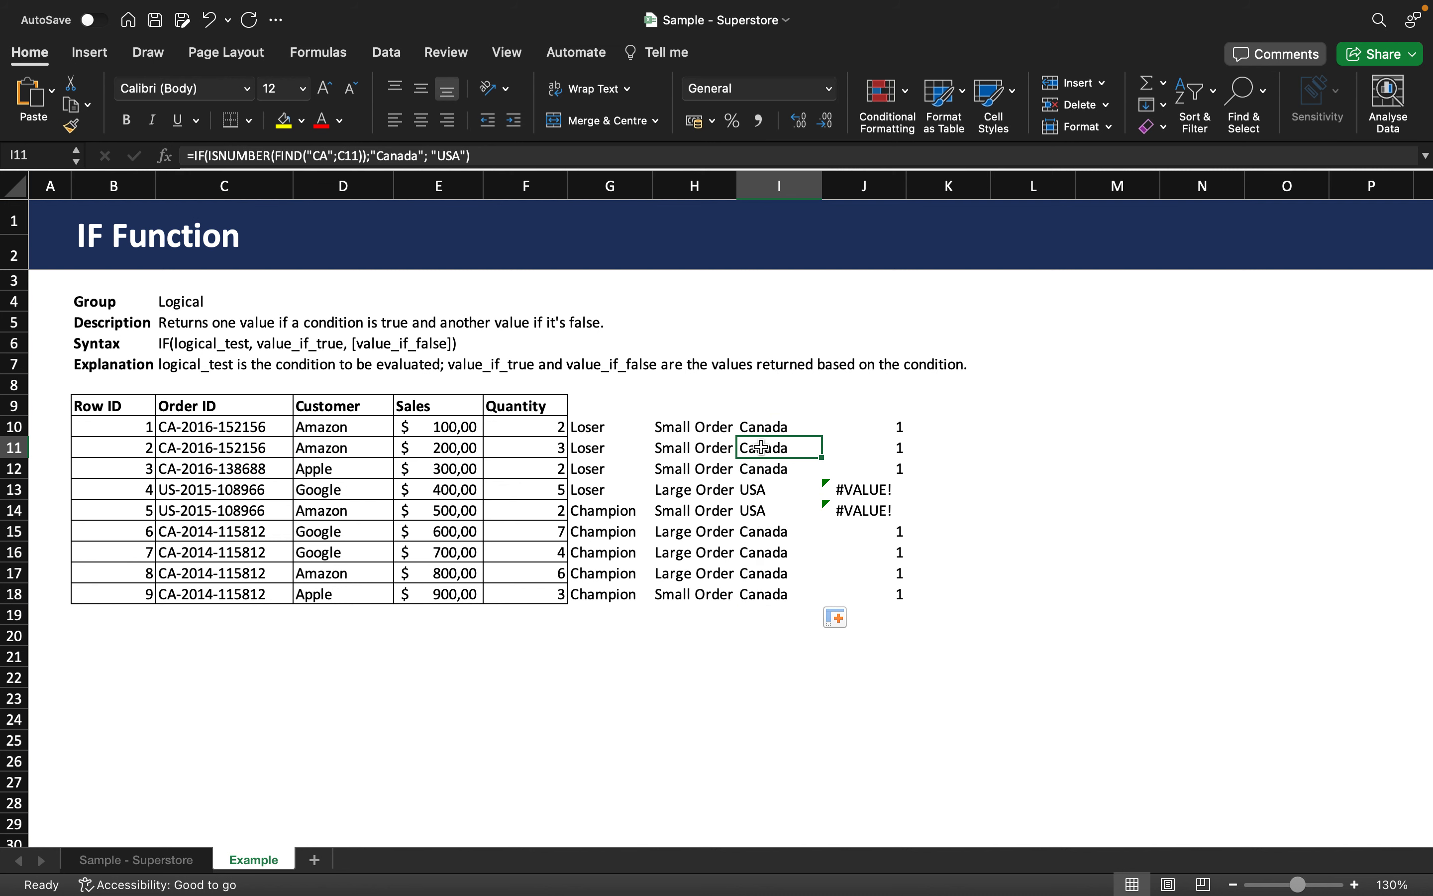
left_click(206, 497)
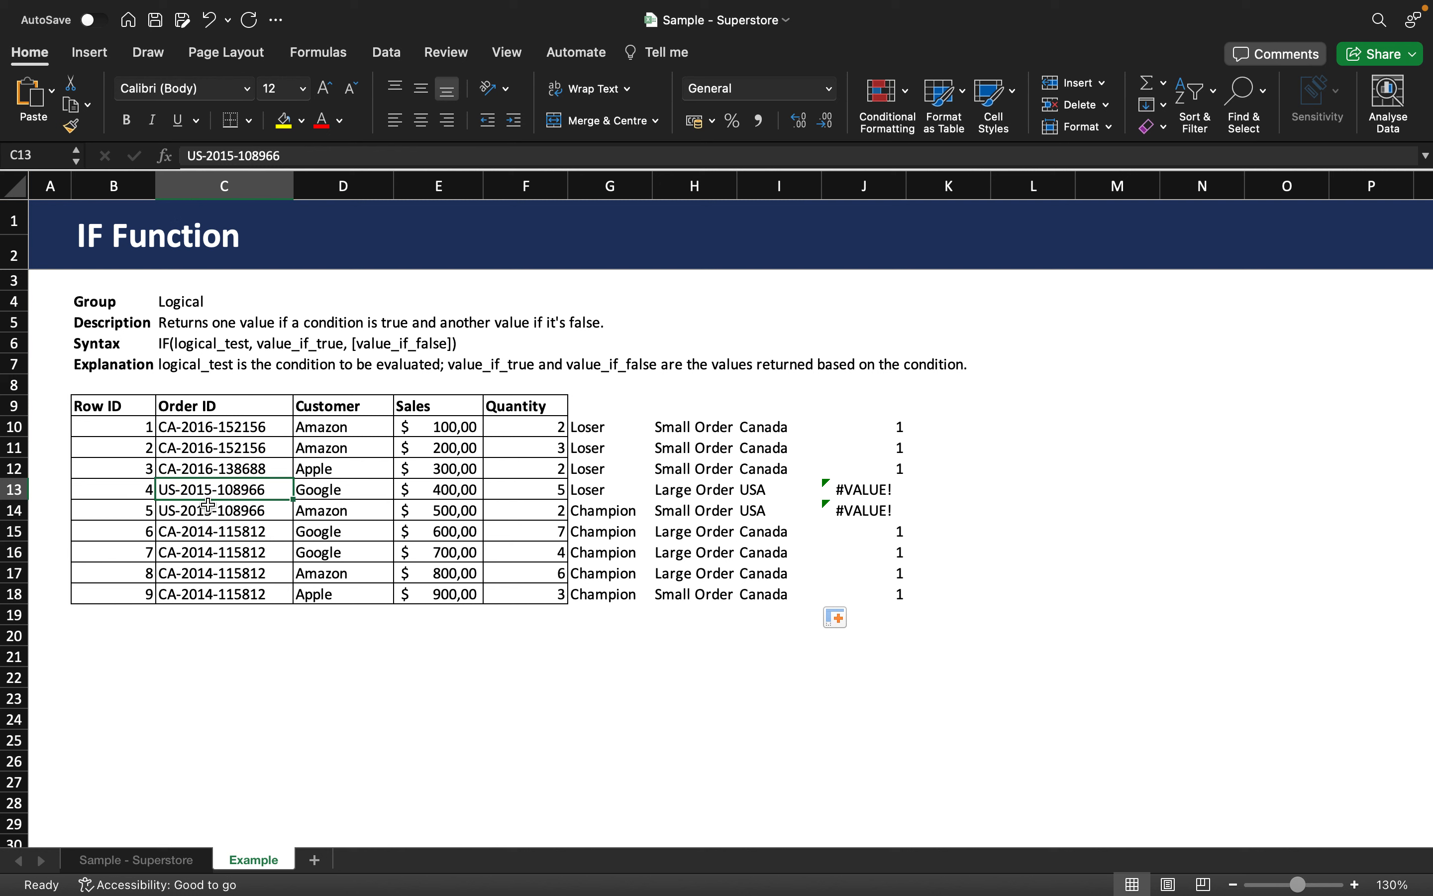
left_click(771, 494)
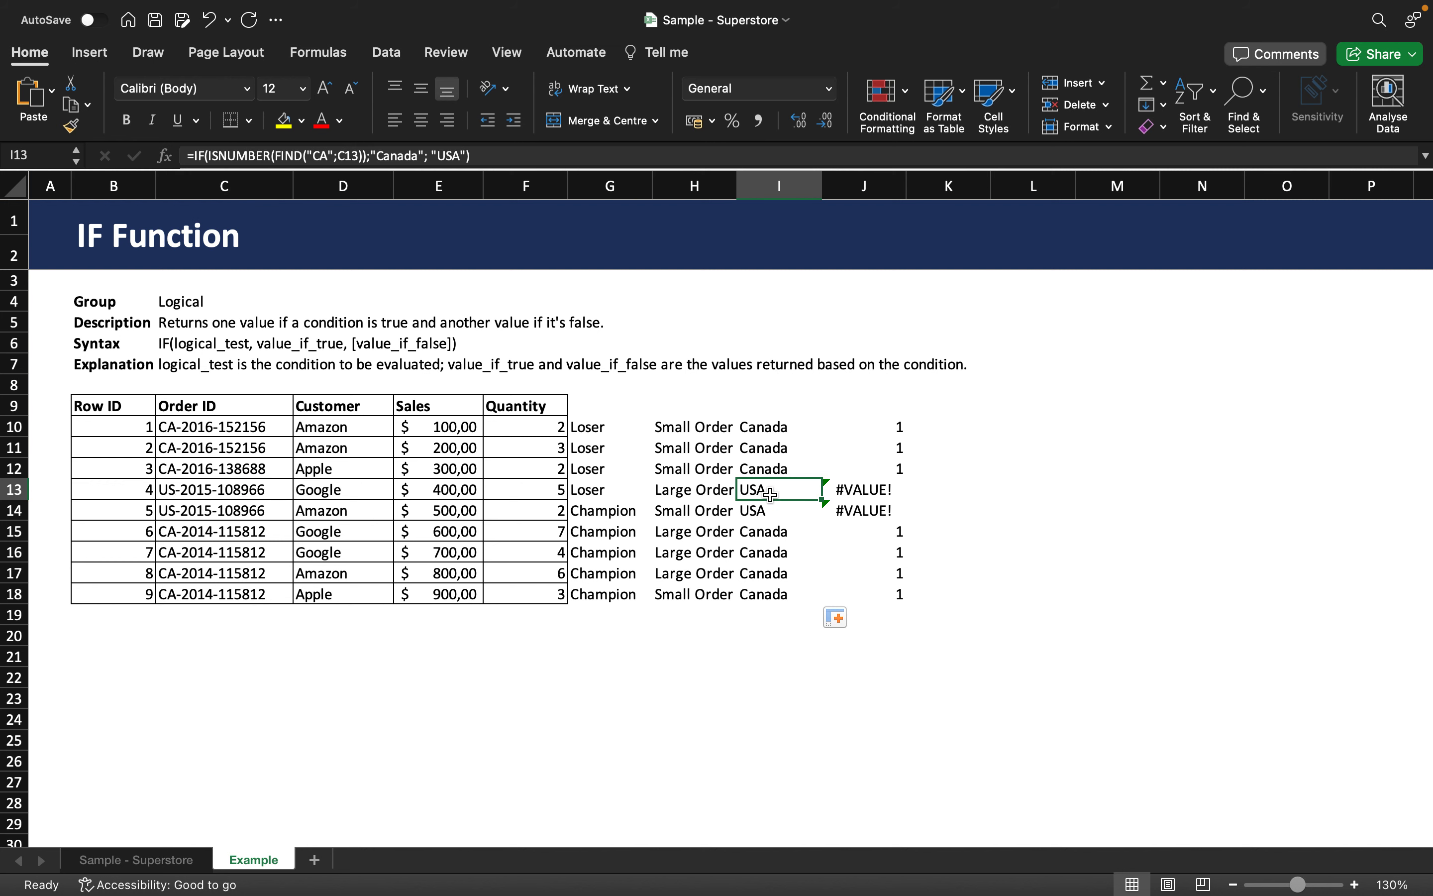
- Clear the FIND helper formulas from J10:J18
left_click_drag(871, 426, 878, 601)
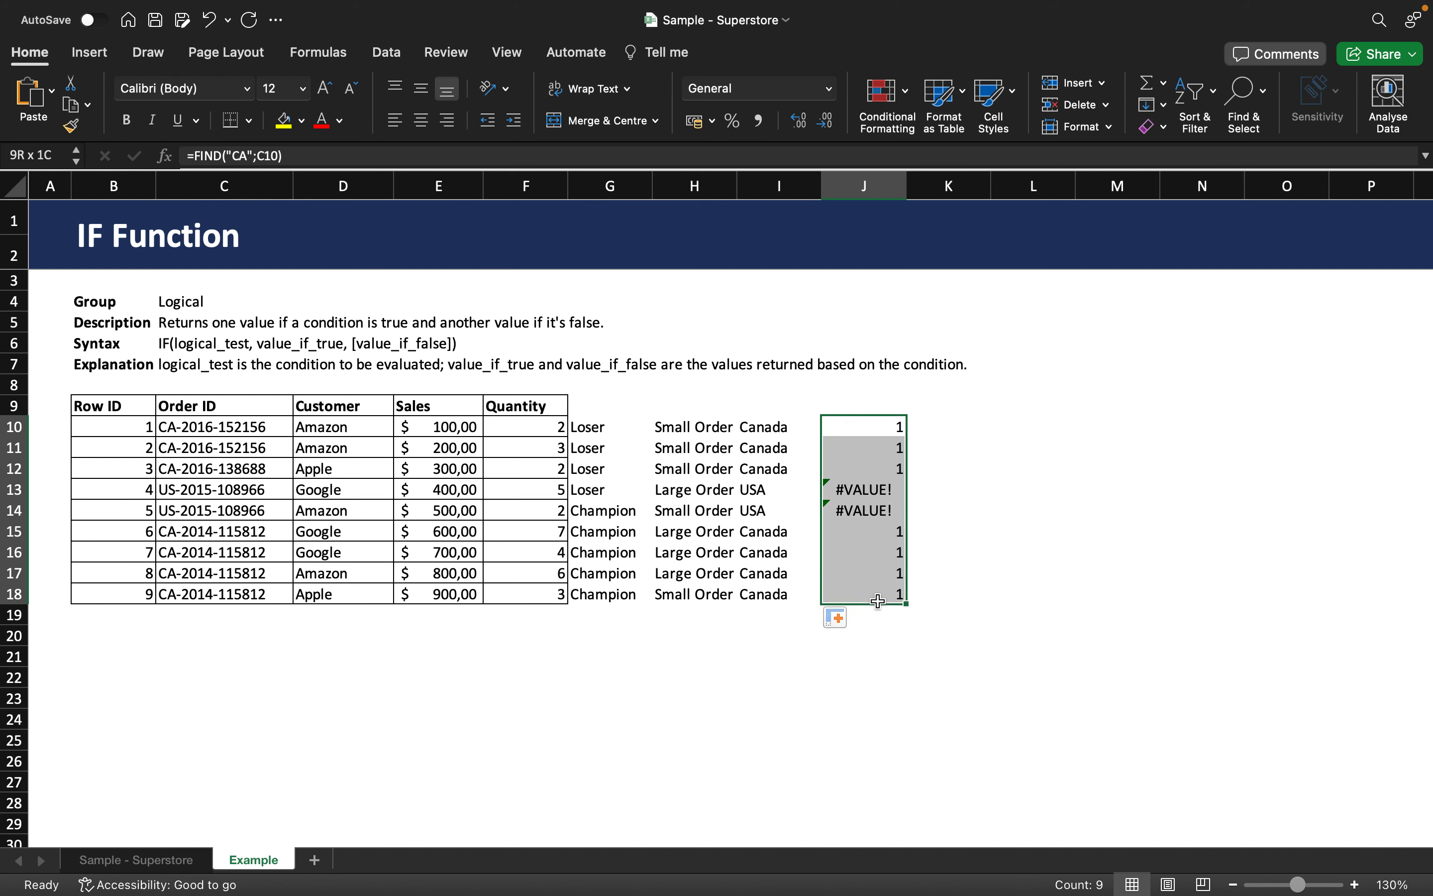
key("Delete")
- Examine the logical test, value-if-true and value-if-false arguments of the I10 formula without changing it
left_click(766, 425)
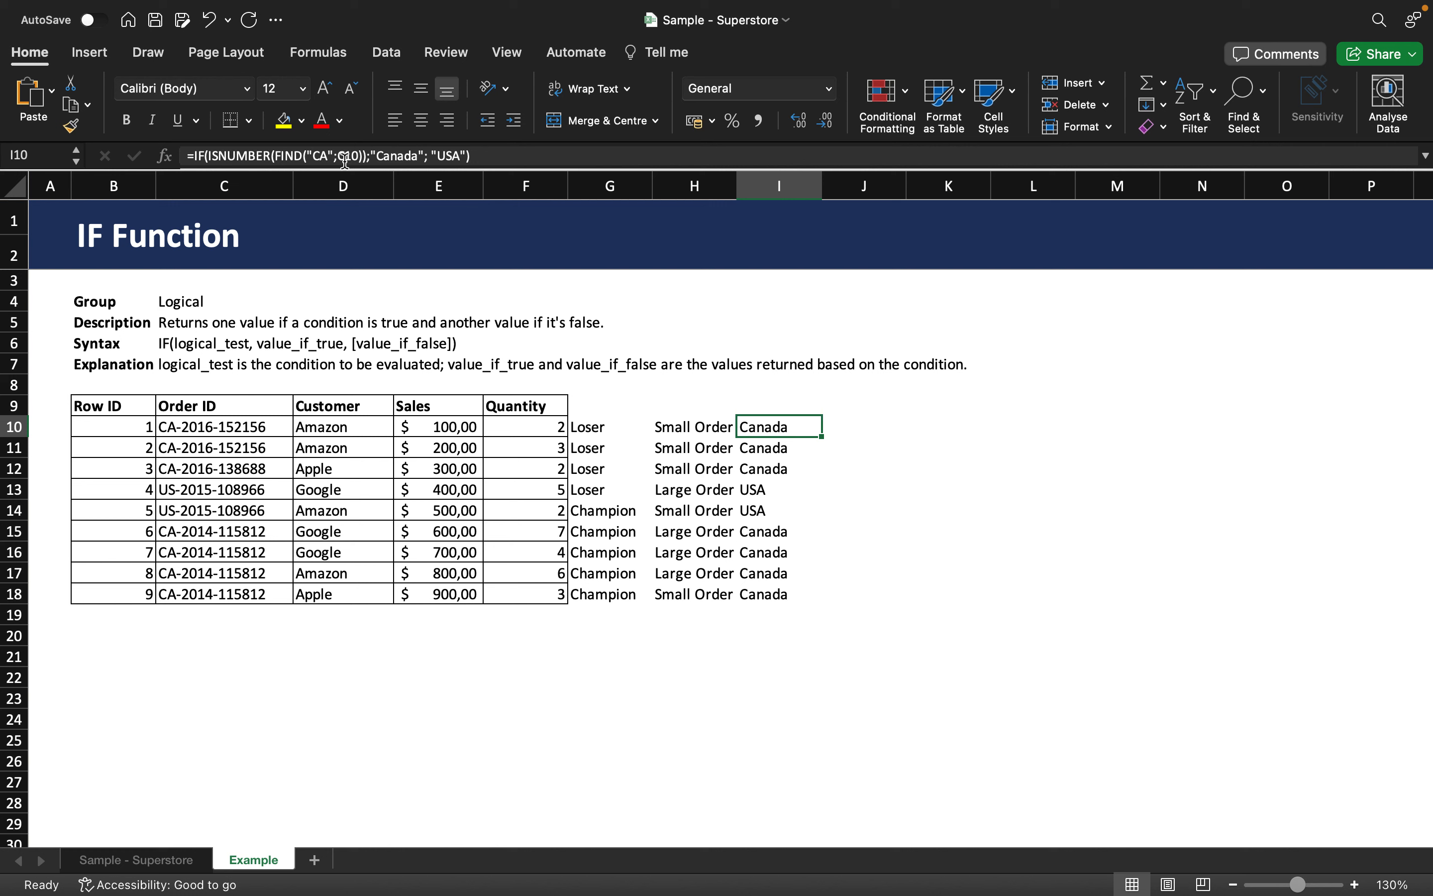
left_click(319, 157)
left_click_drag(320, 159, 204, 164)
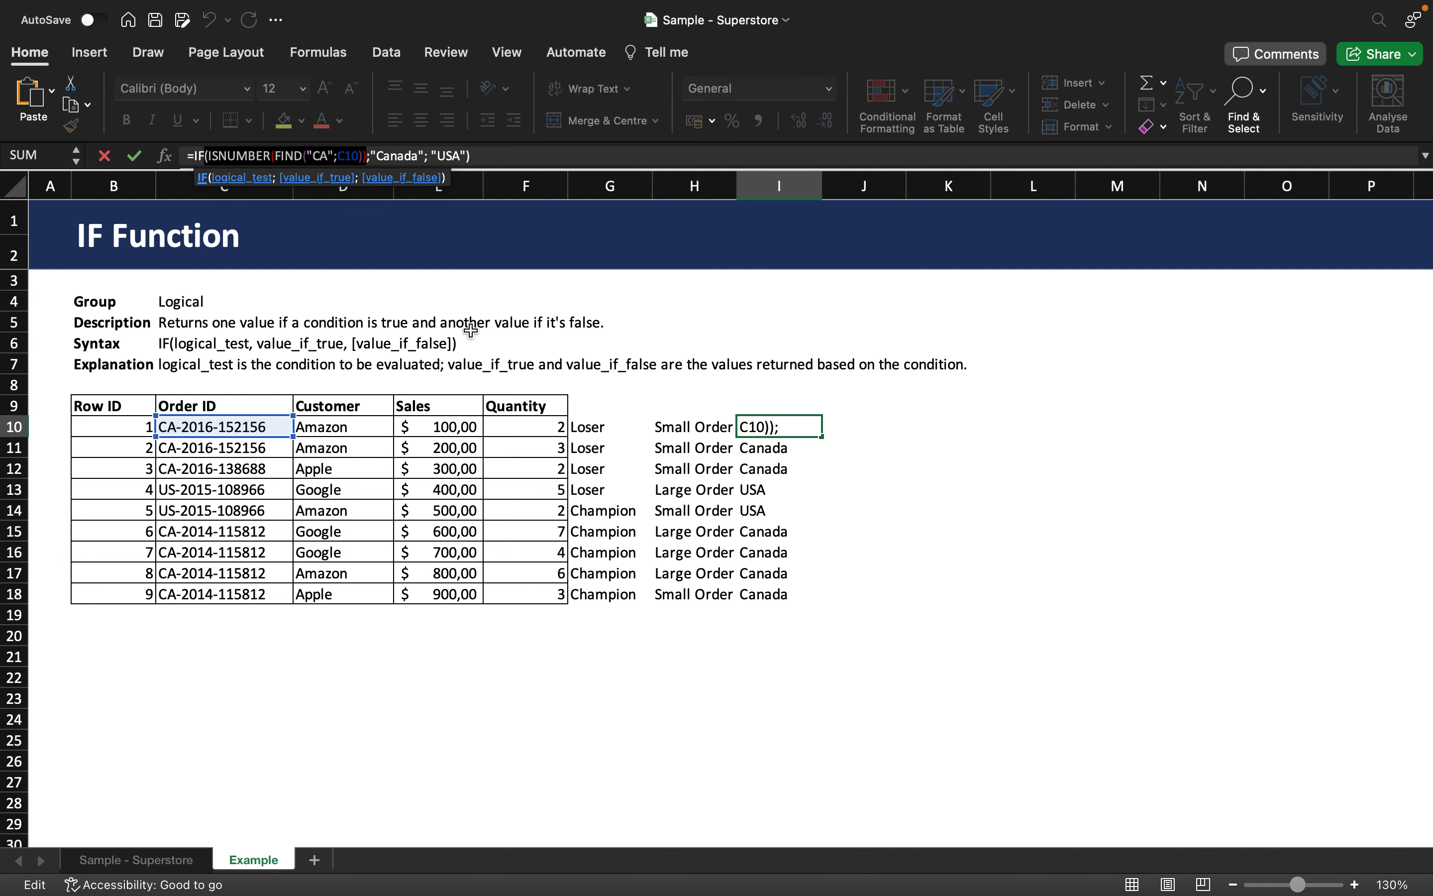
left_click(390, 155)
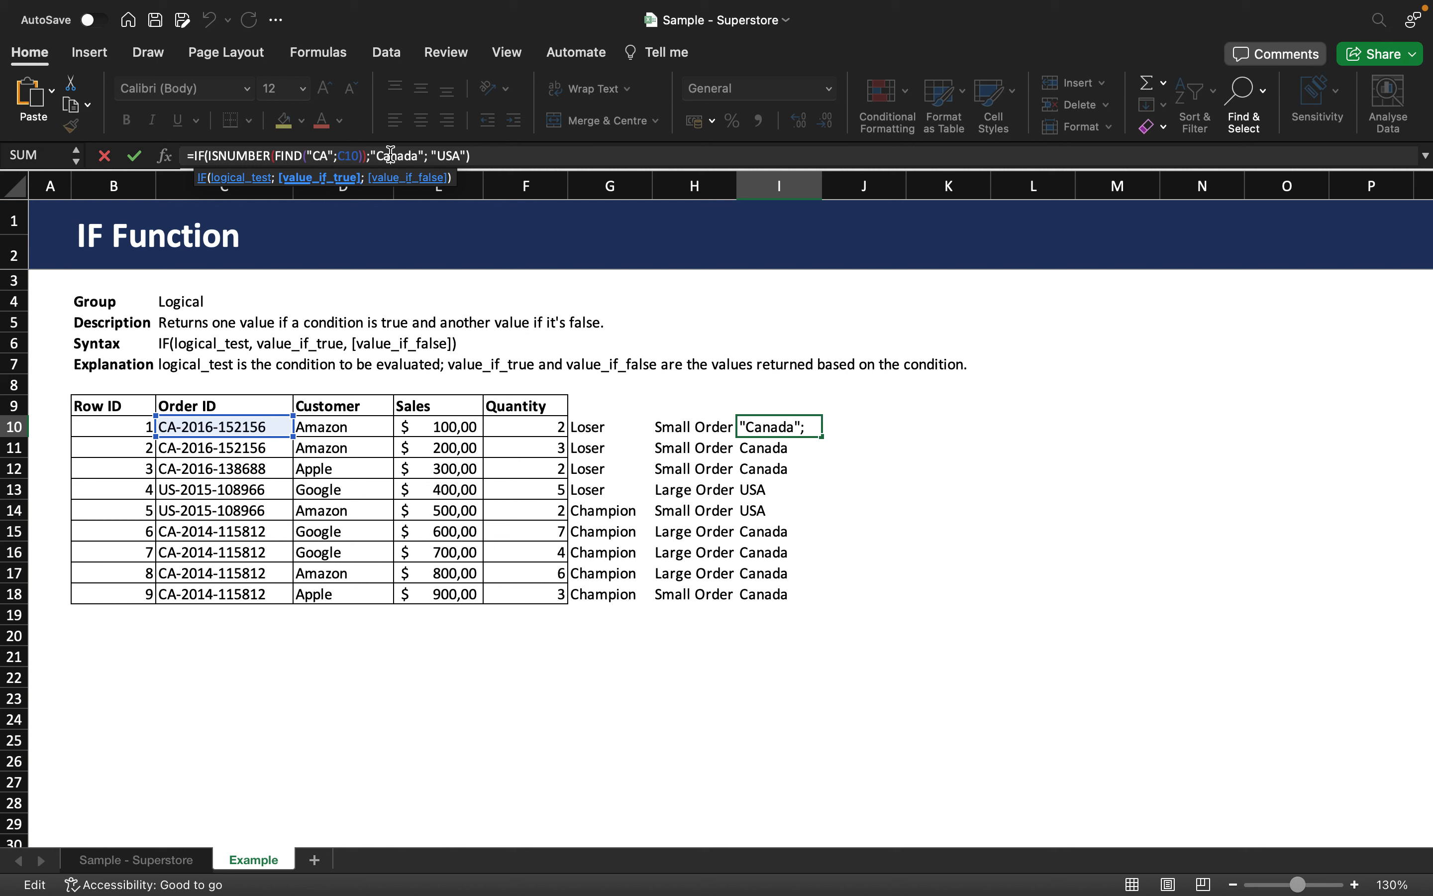
left_click(454, 157)
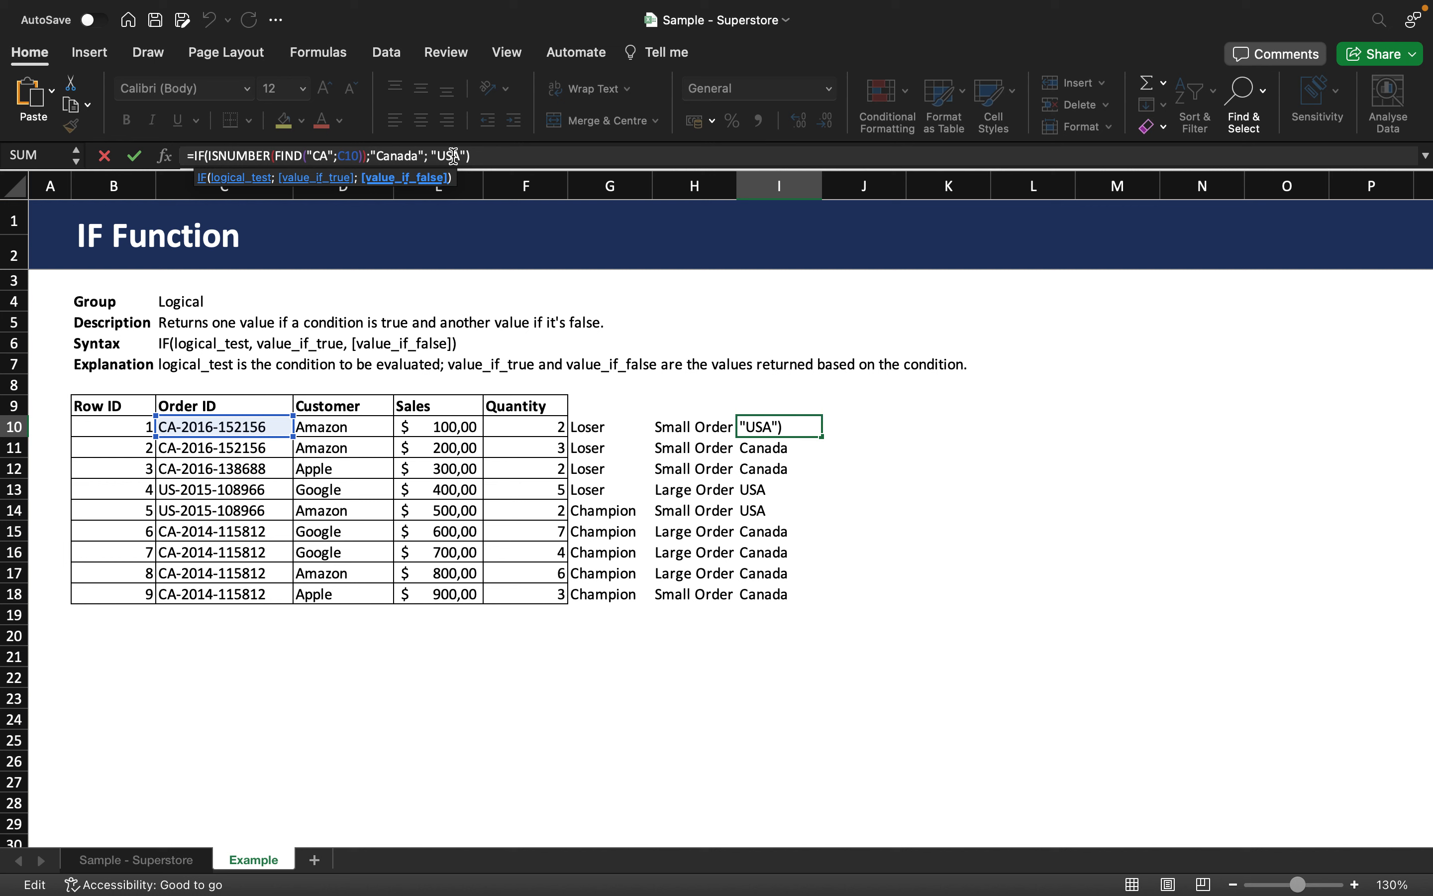
left_click(564, 157)
key("Return")
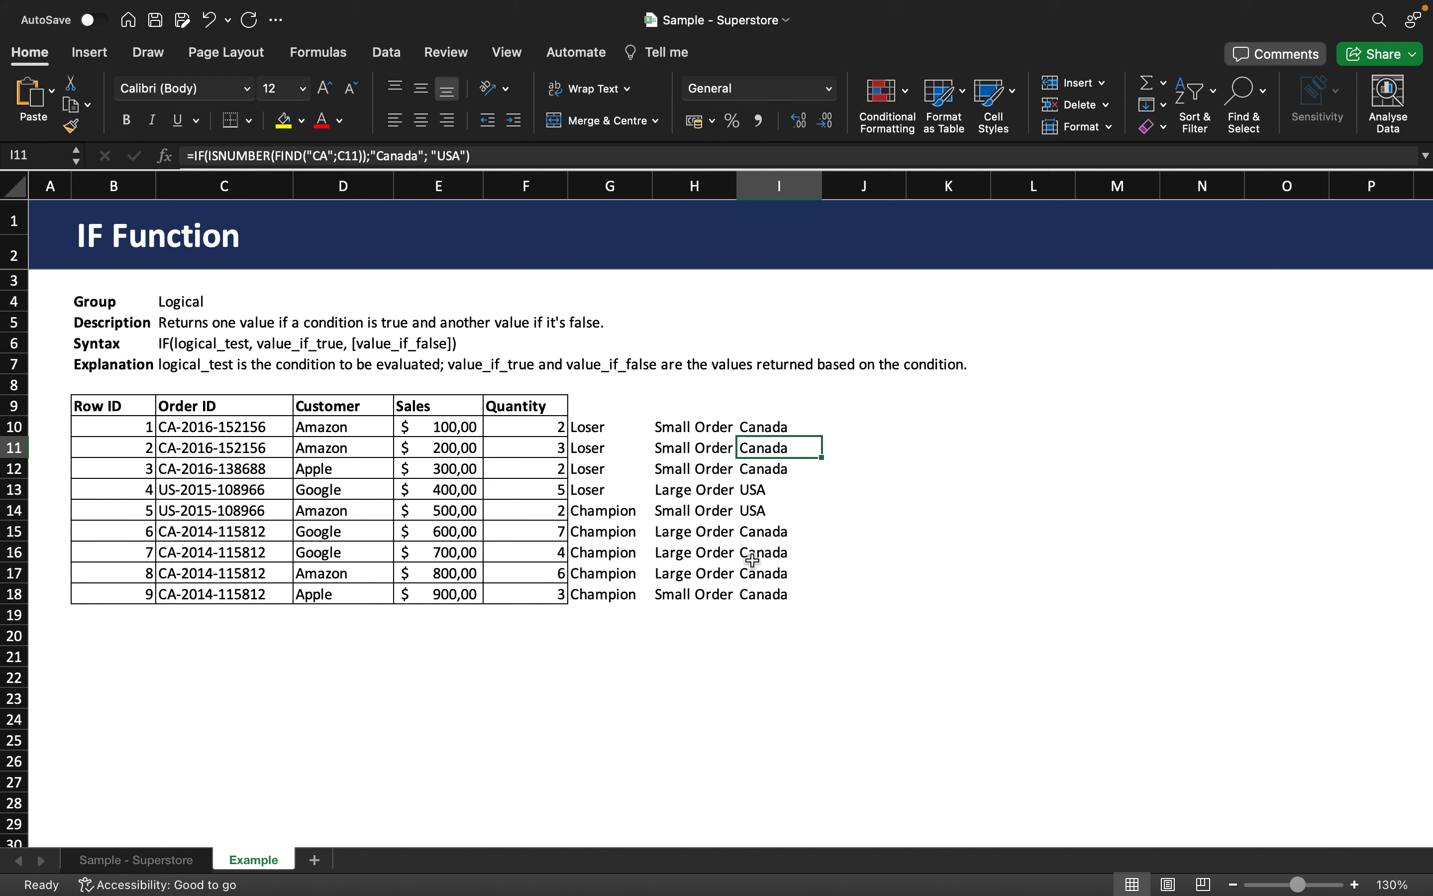